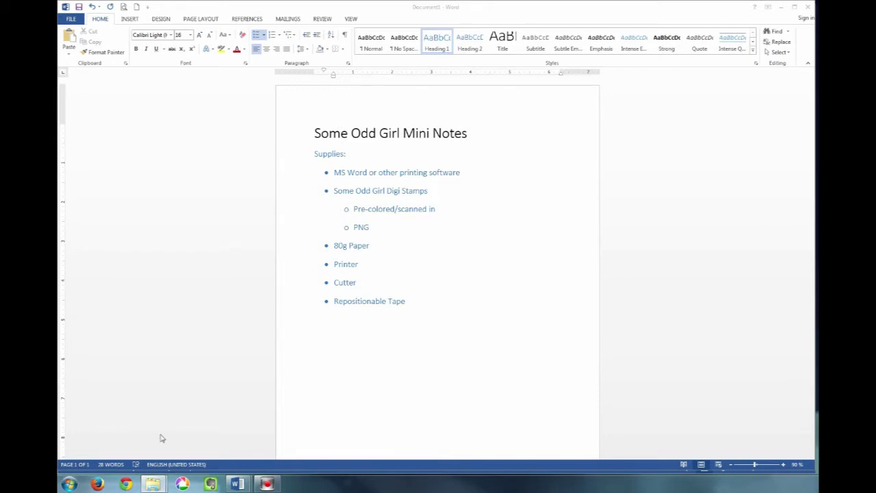
# Switch to the MiniNotes document and examine the outlined "Get it done!" note as a finished example
pyautogui.moveTo(235, 486)
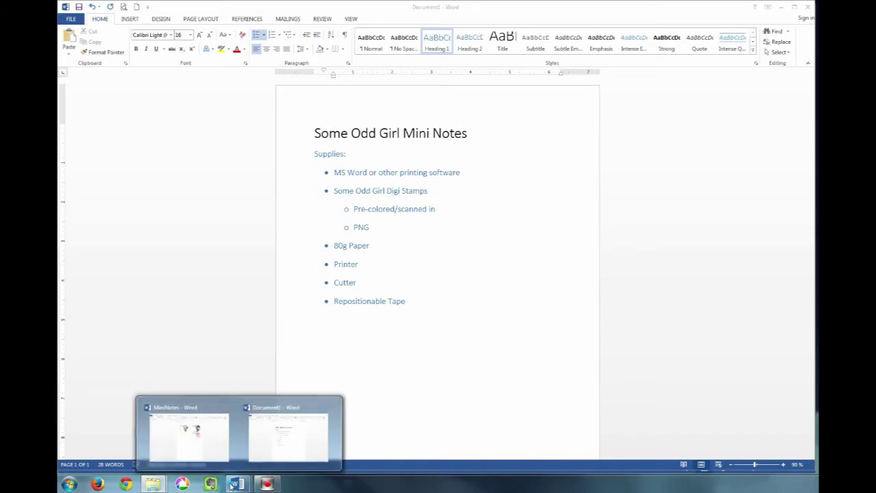
pyautogui.click(190, 428)
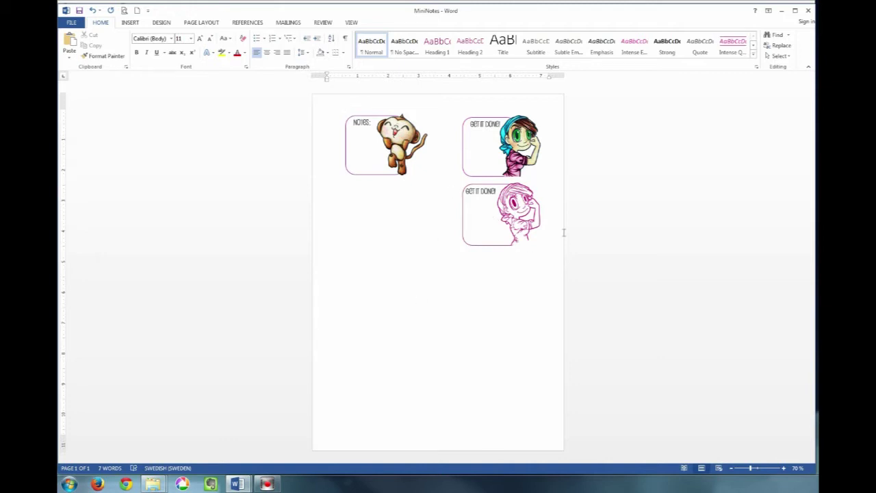
pyautogui.click(526, 195)
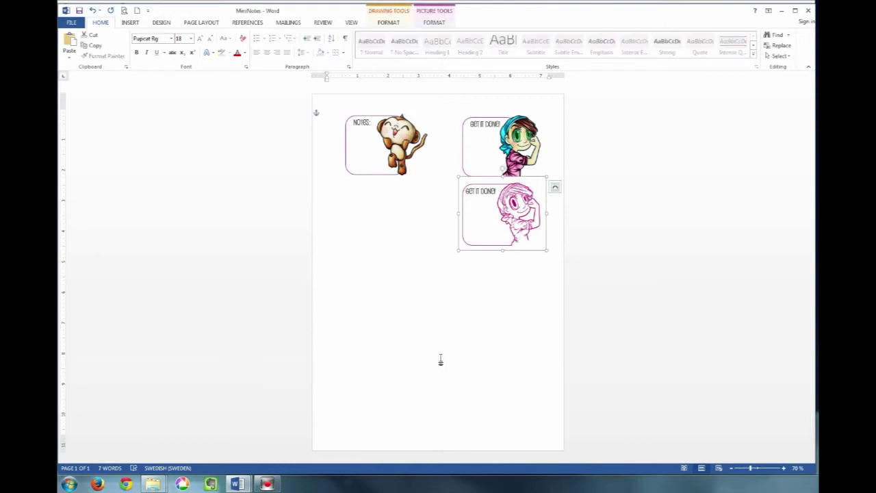
pyautogui.click(411, 291)
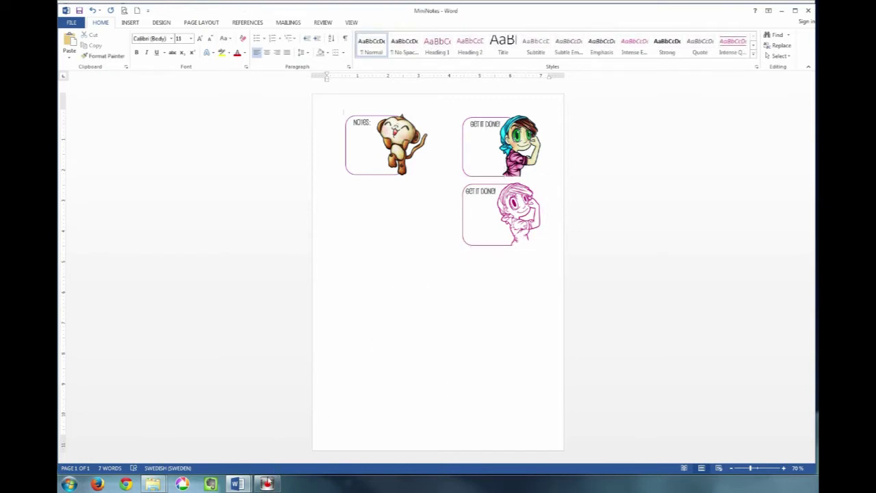
# Create a new blank document
pyautogui.click(135, 12)
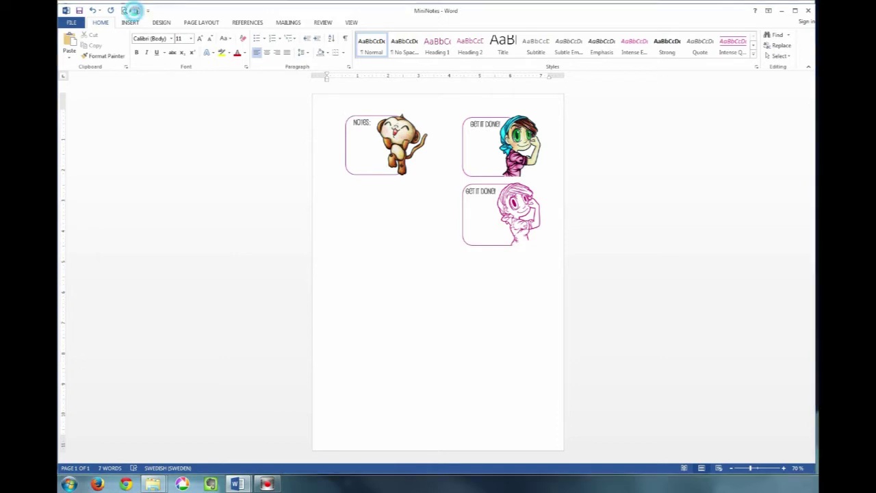
pyautogui.click(784, 464)
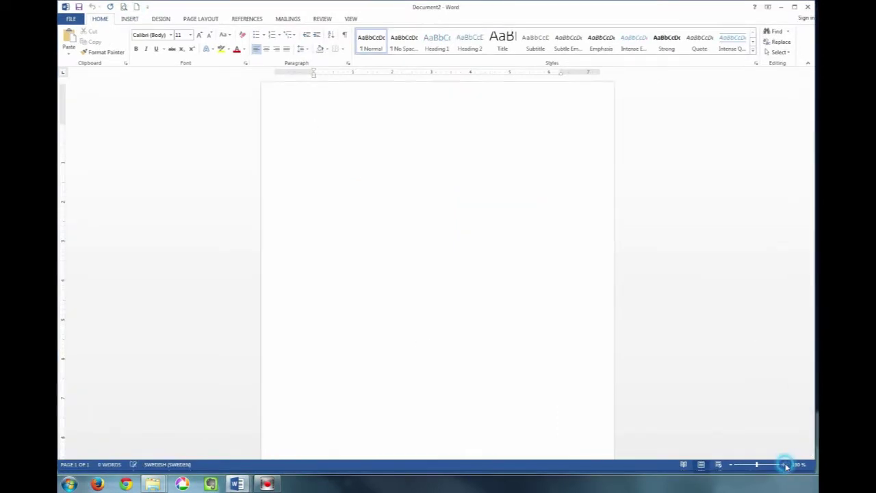
pyautogui.click(784, 465)
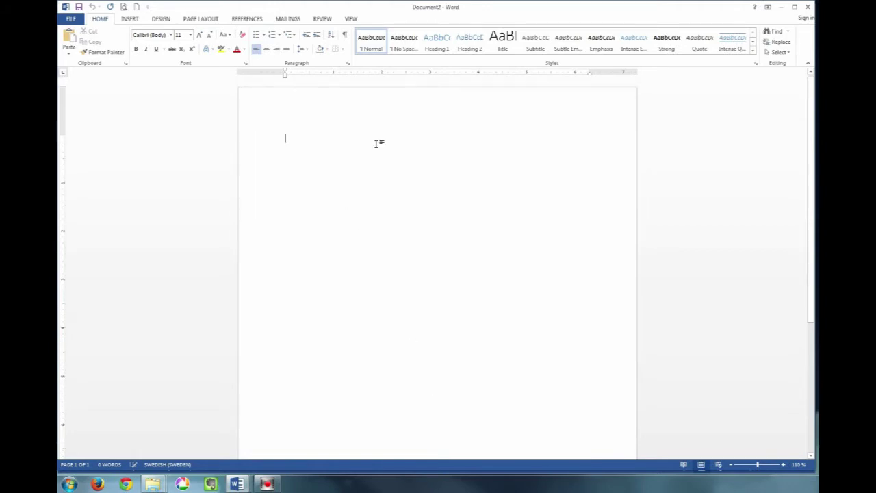
# Draw a rounded rectangle about 2" high and 2.15" wide near the page's upper left
pyautogui.click(130, 19)
pyautogui.click(198, 45)
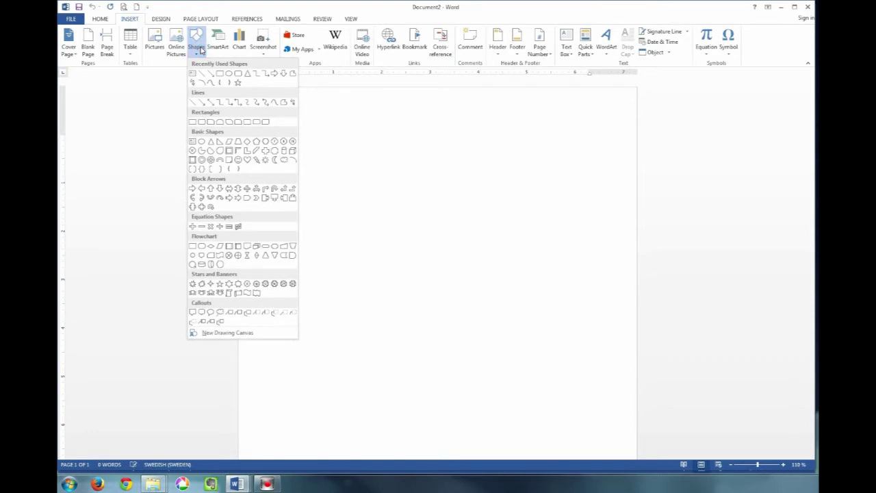
pyautogui.click(239, 72)
pyautogui.moveTo(297, 141); pyautogui.dragTo(410, 240)
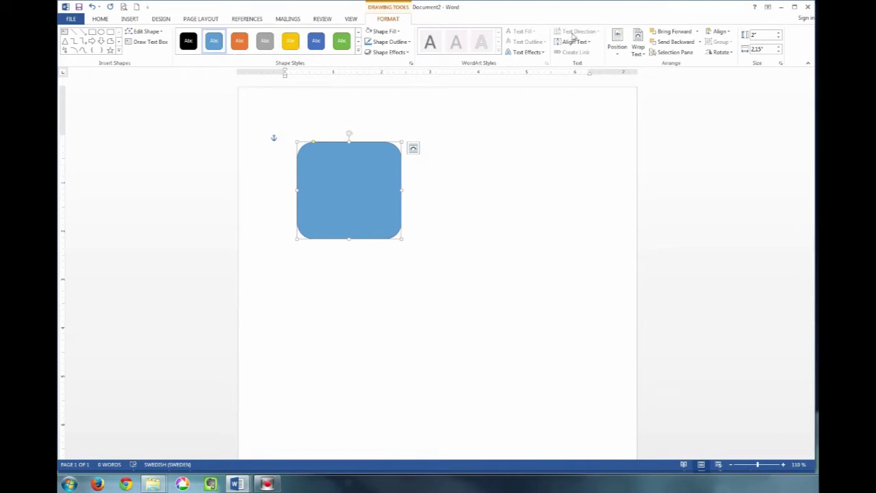
# Set the rounded rectangle's width to 2.5"
pyautogui.click(758, 50)
pyautogui.click(760, 49)
pyautogui.press('BackSpace')
pyautogui.press('BackSpace')
pyautogui.press('BackSpace')
pyautogui.press('BackSpace')
pyautogui.press('BackSpace')
pyautogui.write('5')
pyautogui.press('Return')
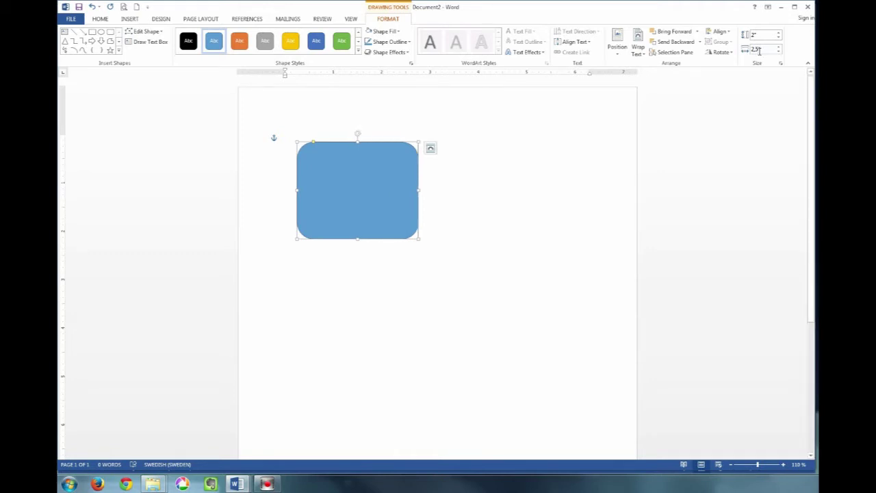
# Fill the rounded rectangle with white and give it a pink outline from the standard colours
pyautogui.click(396, 32)
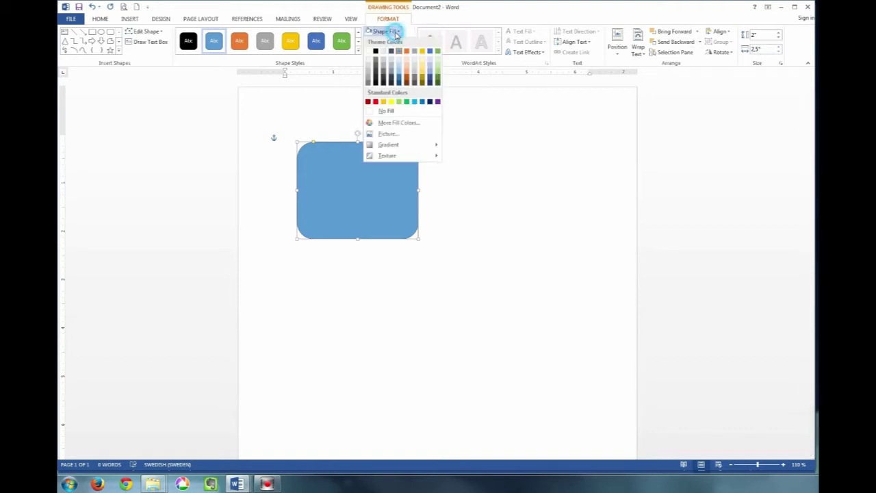
pyautogui.click(369, 54)
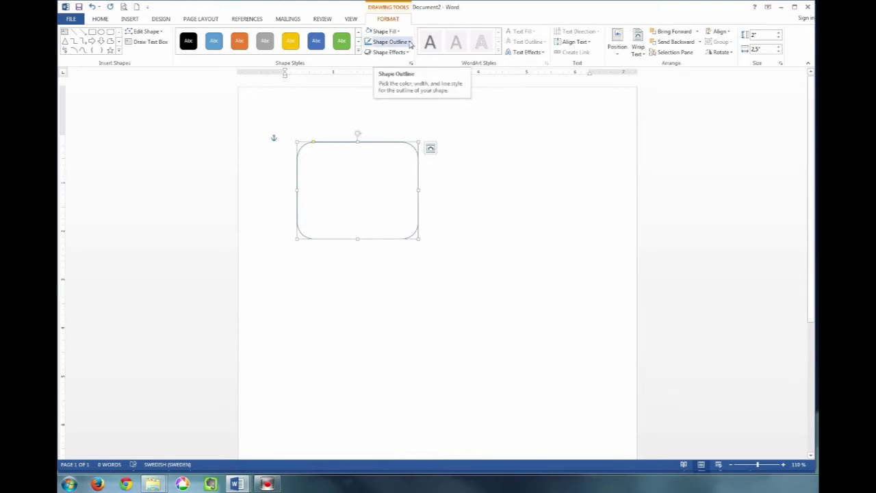
pyautogui.click(410, 42)
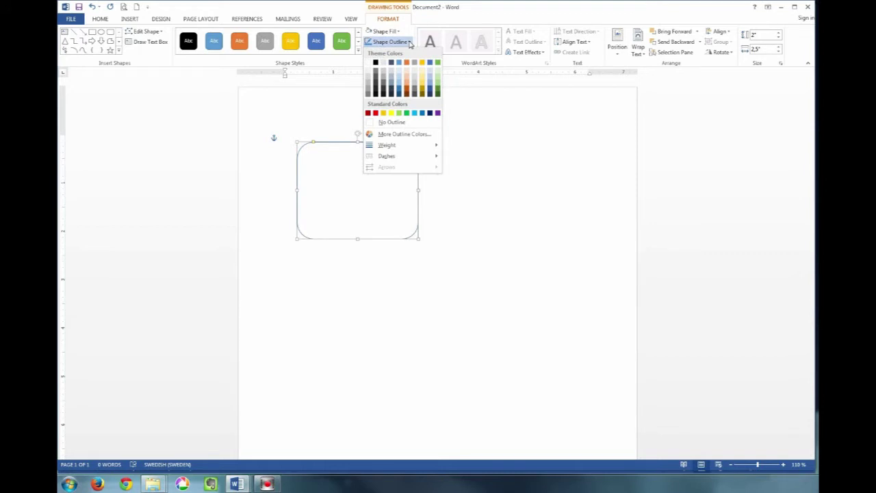
pyautogui.click(404, 134)
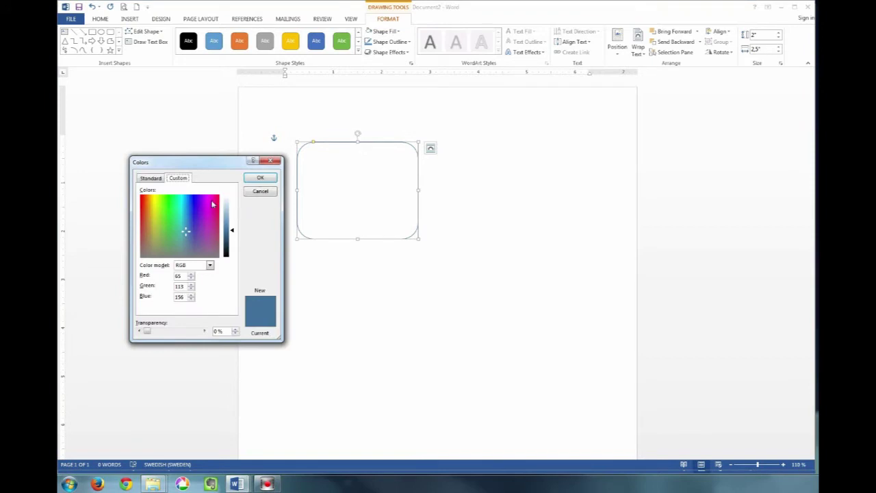
pyautogui.moveTo(208, 203); pyautogui.dragTo(206, 212)
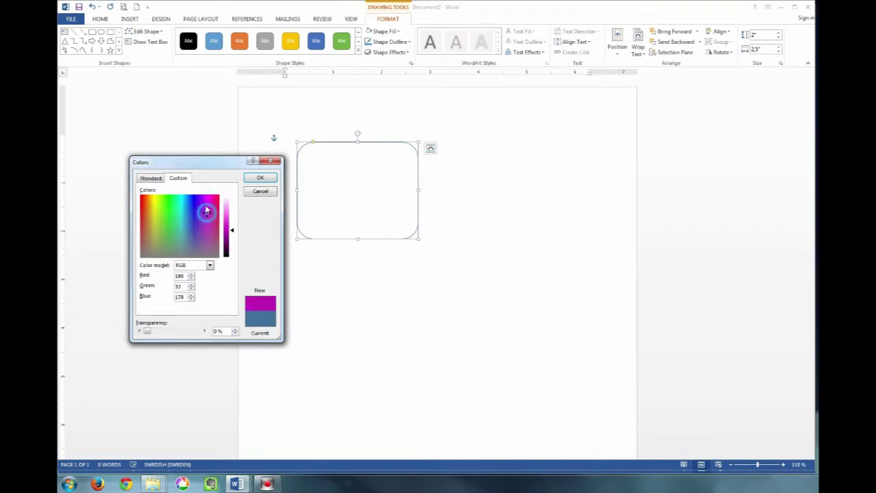
pyautogui.click(152, 178)
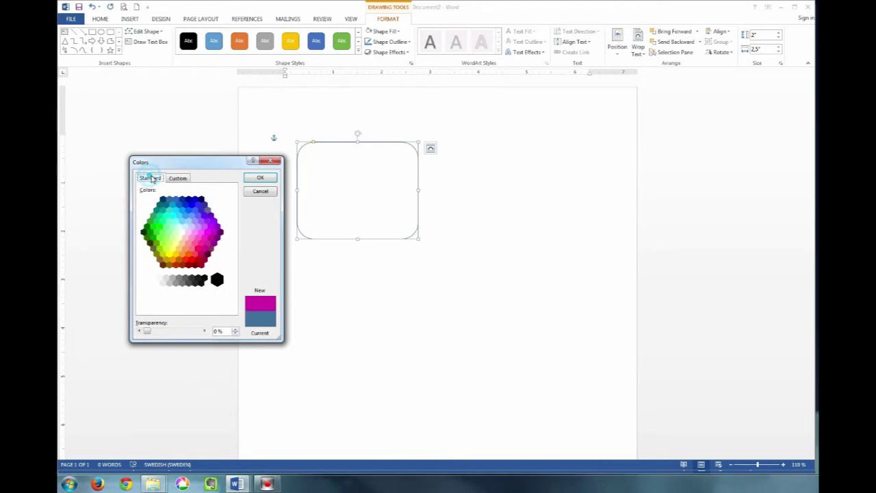
pyautogui.click(199, 237)
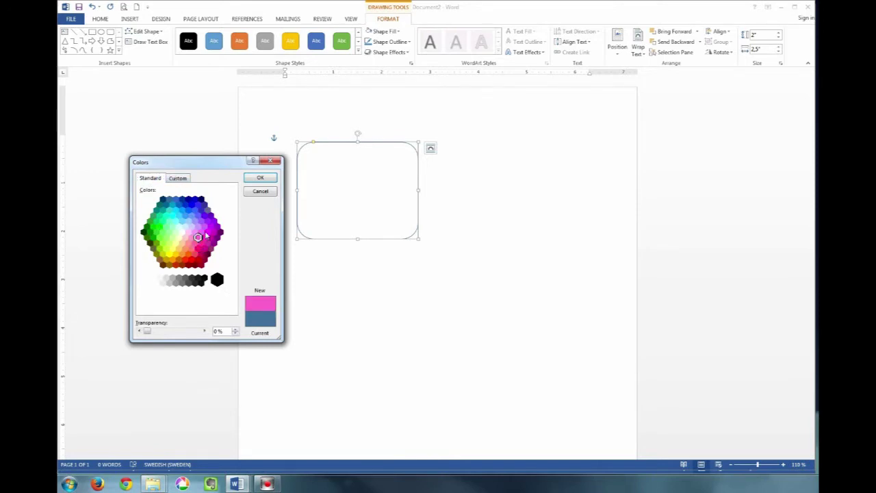
pyautogui.click(260, 177)
pyautogui.click(412, 253)
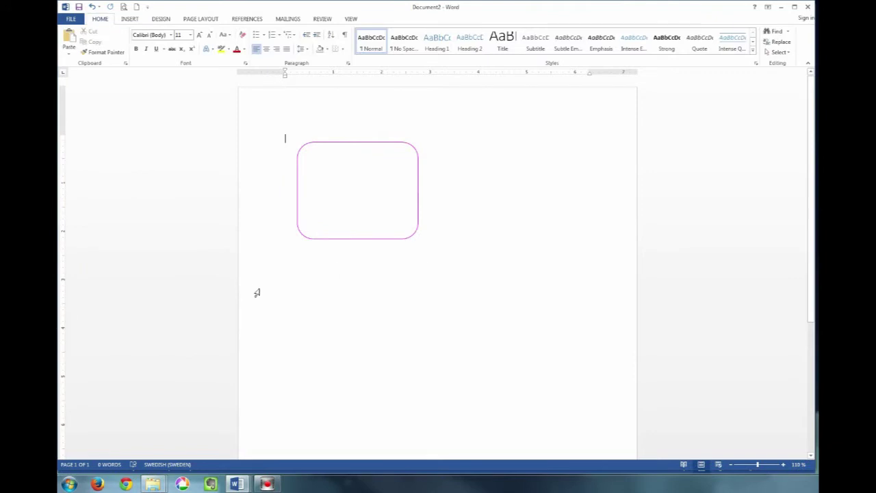
# Insert the 20150120_fighter_close image from the SOG folder into the document
pyautogui.click(154, 484)
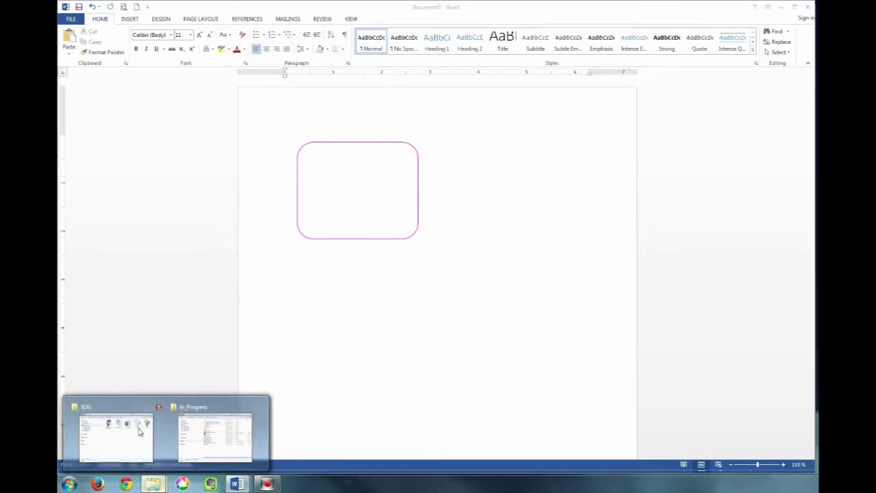
pyautogui.click(140, 430)
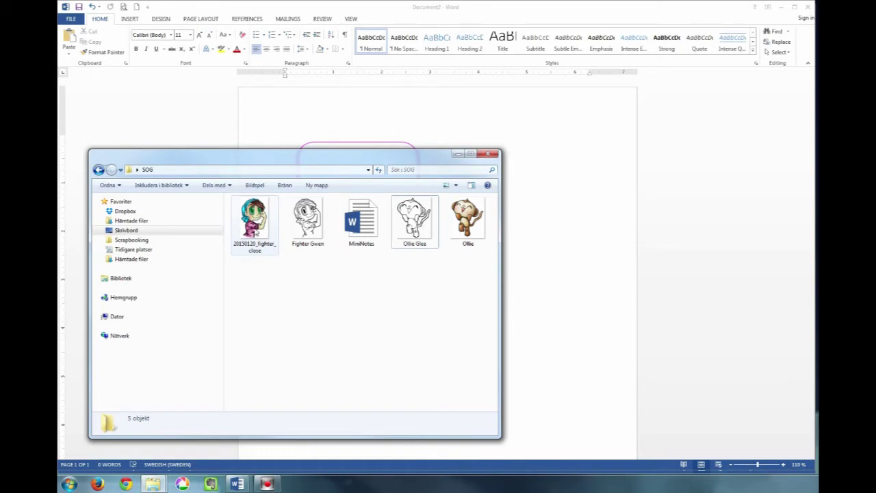
pyautogui.moveTo(267, 161); pyautogui.dragTo(440, 286)
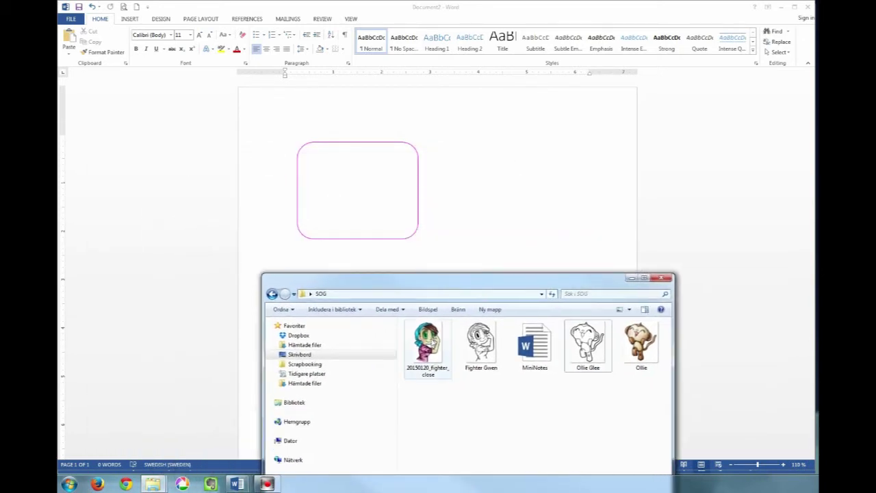
pyautogui.moveTo(428, 346); pyautogui.dragTo(452, 182)
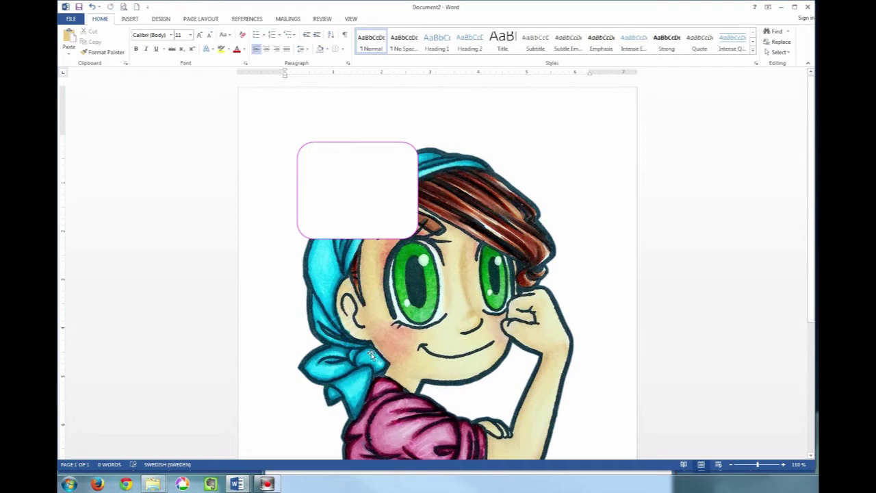
# Set the inserted girl picture's text wrapping to In Front of Text
pyautogui.click(471, 201)
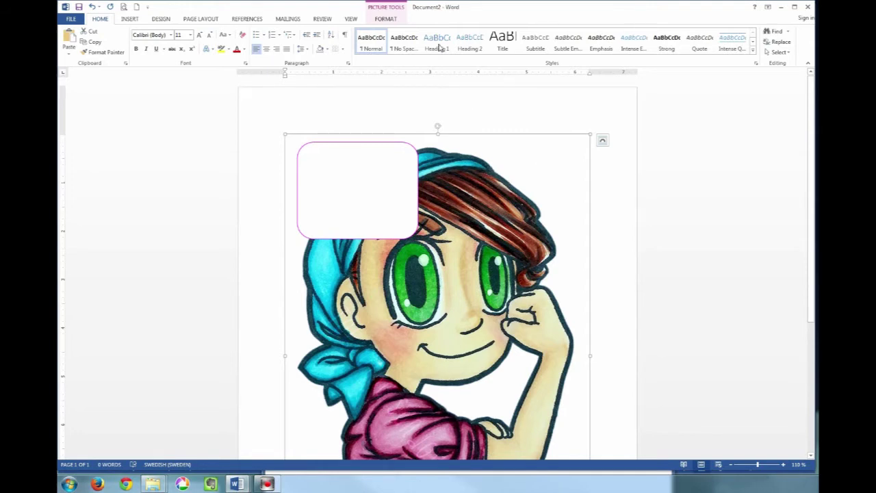
pyautogui.click(381, 19)
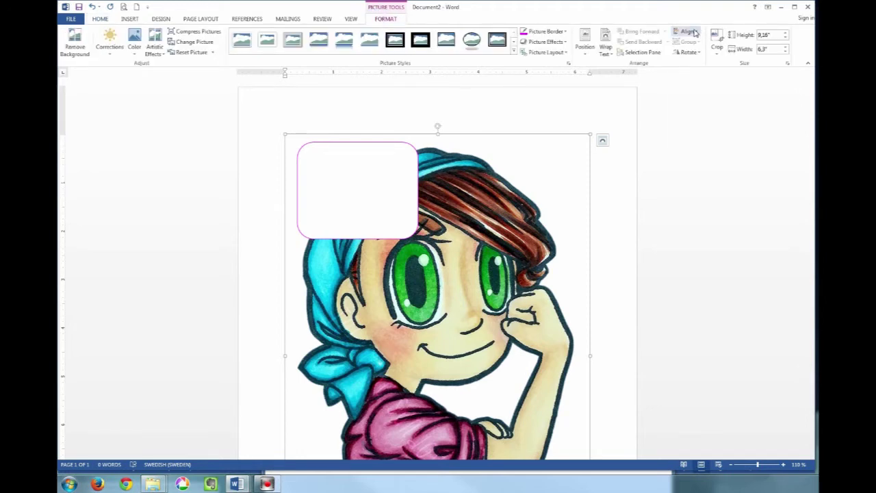
pyautogui.click(607, 52)
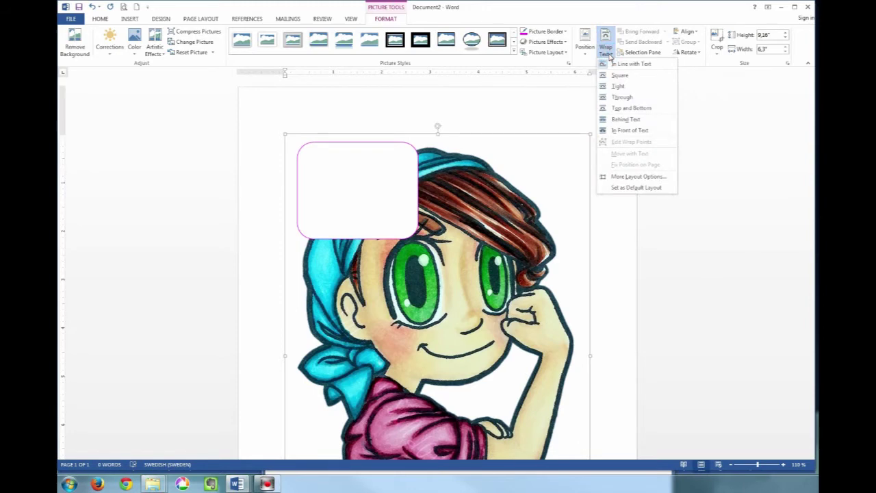
pyautogui.click(629, 130)
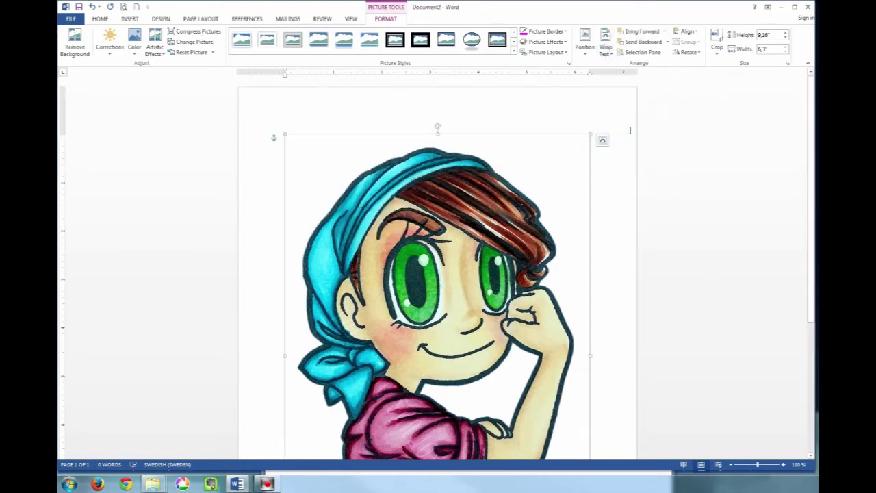
# Set the girl picture's height to 2" and move it onto the right end of the rounded rectangle
pyautogui.click(765, 35)
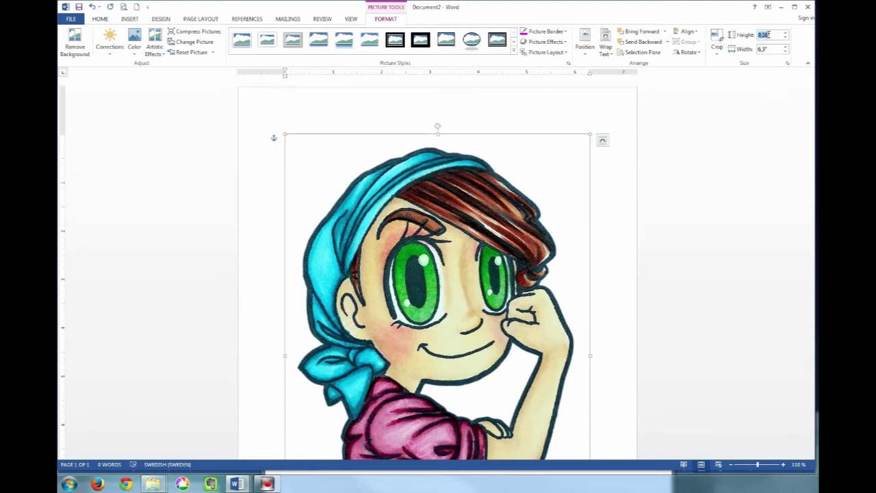
pyautogui.press('Return')
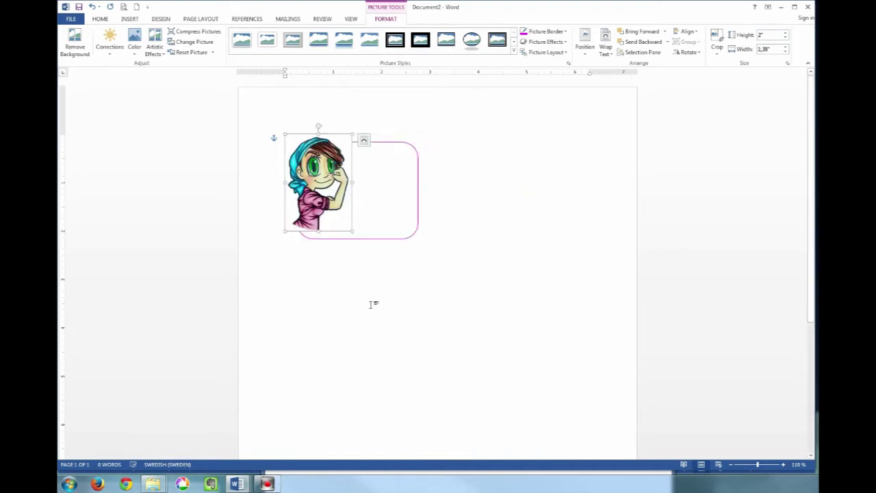
pyautogui.moveTo(322, 177); pyautogui.dragTo(392, 183)
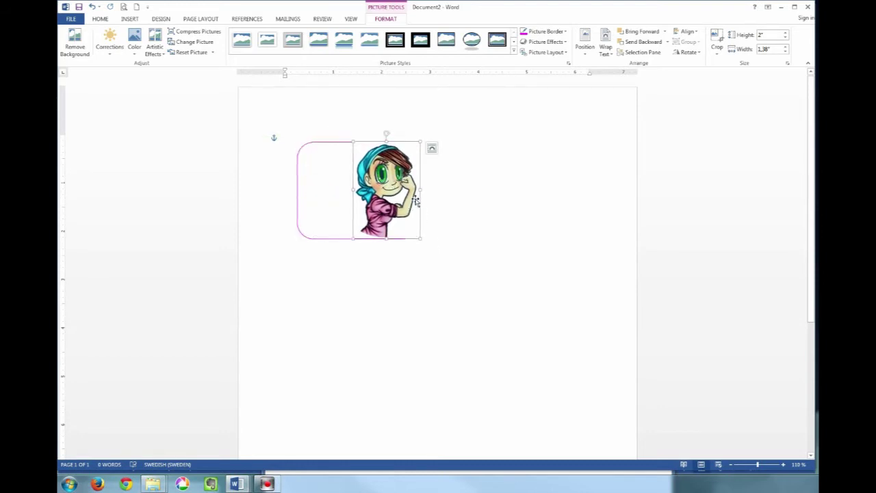
# Make the girl picture's white background transparent with Set Transparent Color
pyautogui.click(135, 53)
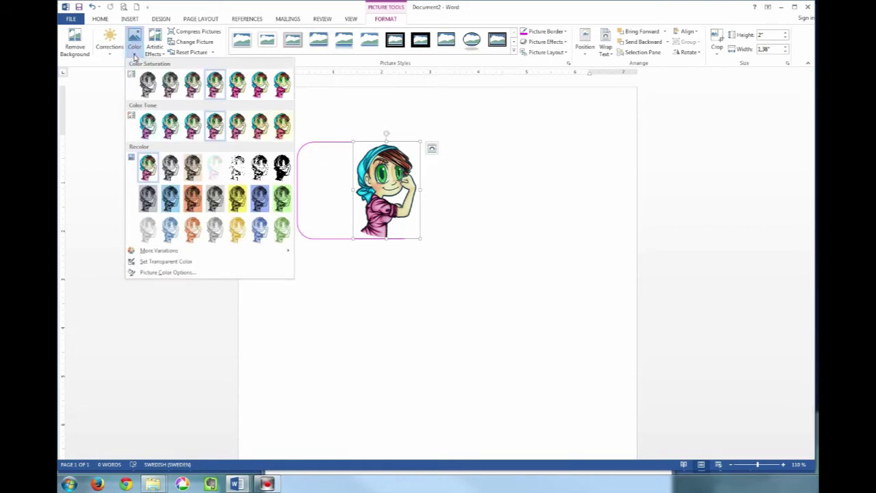
pyautogui.click(166, 262)
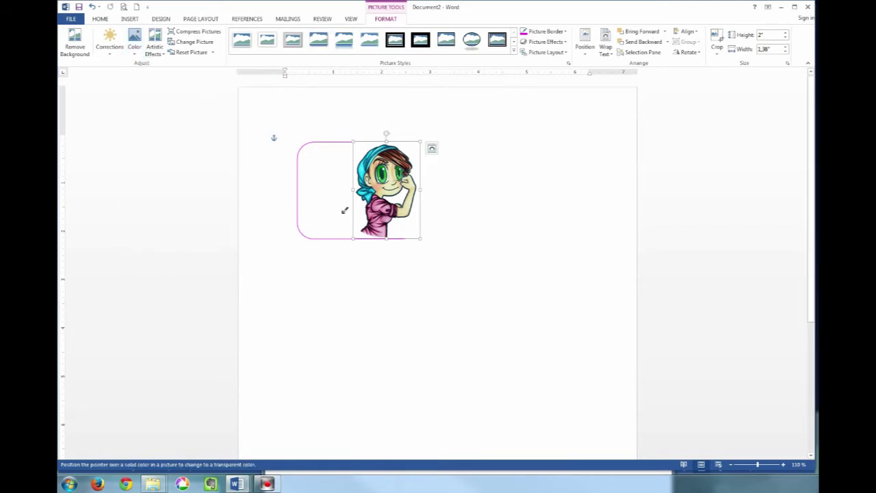
pyautogui.click(360, 206)
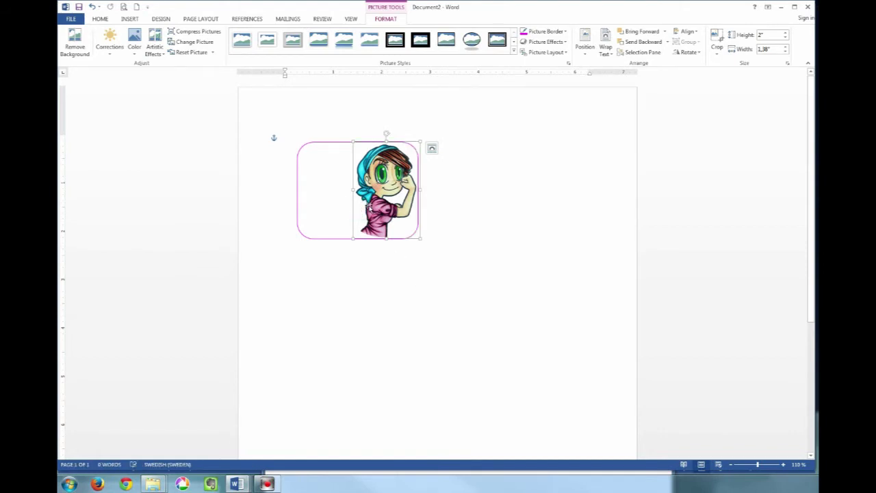
# Tilt the girl picture slightly counterclockwise and nudge it to fit against the rounded rectangle's right edge
pyautogui.moveTo(370, 207); pyautogui.dragTo(371, 206)
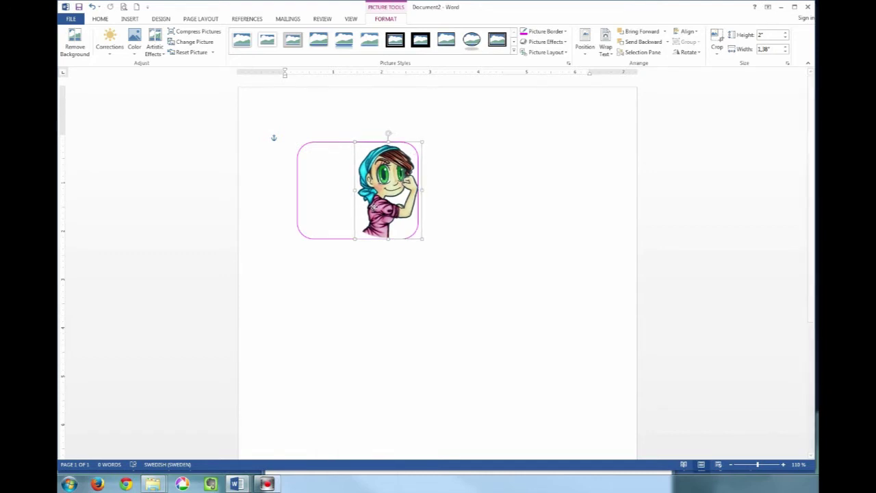
pyautogui.moveTo(374, 207); pyautogui.dragTo(376, 206)
pyautogui.moveTo(388, 135); pyautogui.dragTo(377, 136)
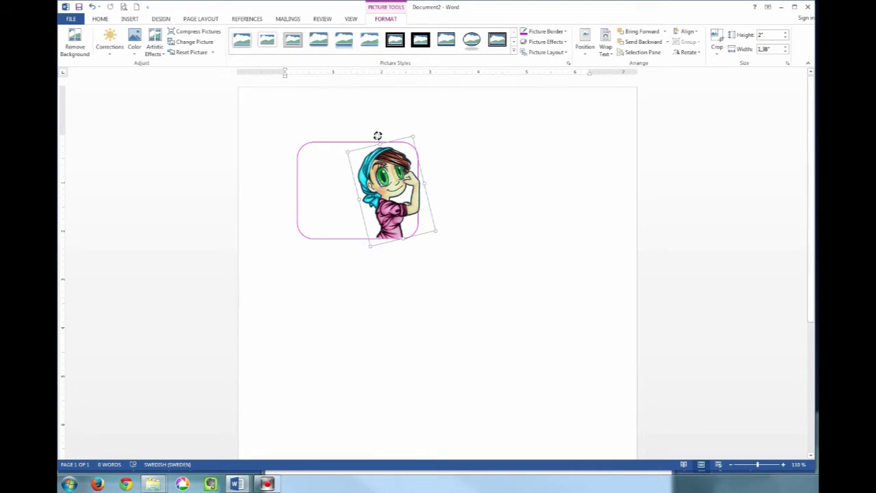
pyautogui.moveTo(377, 136); pyautogui.dragTo(378, 136)
pyautogui.moveTo(393, 210); pyautogui.dragTo(390, 209)
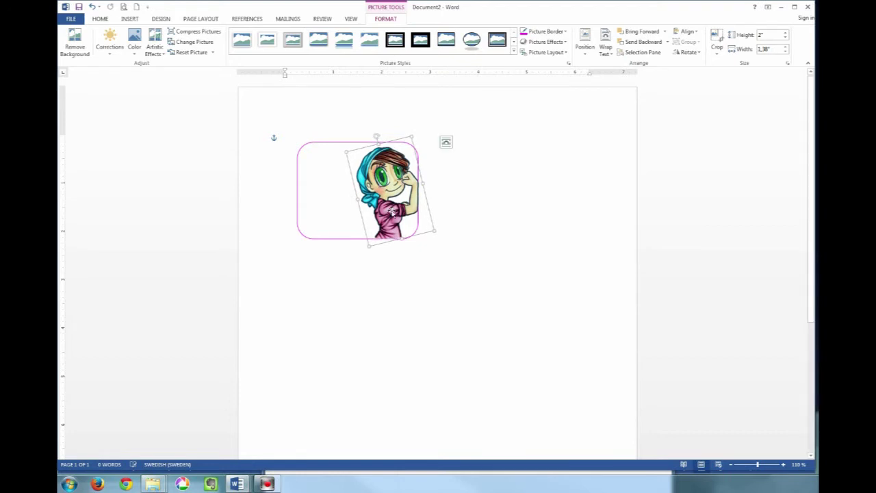
# Enlarge the girl picture slightly and shift it left so her head extends above the rounded rectangle's upper edge
pyautogui.click(323, 144)
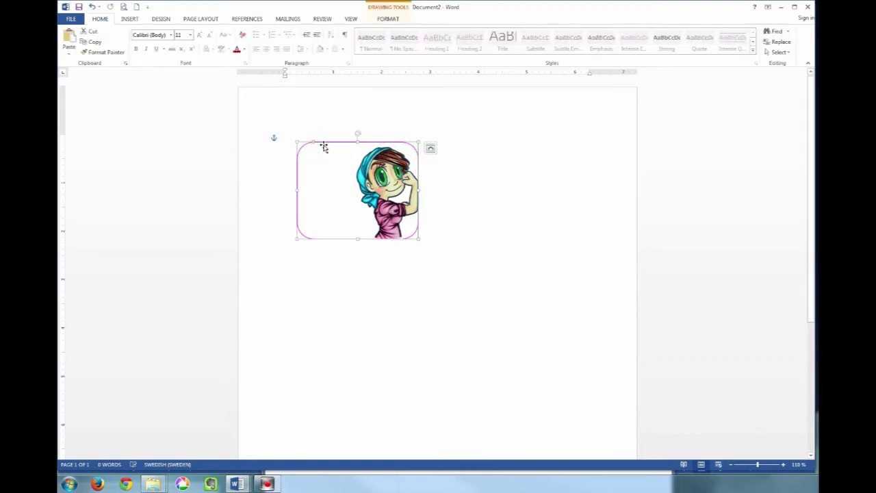
pyautogui.click(391, 209)
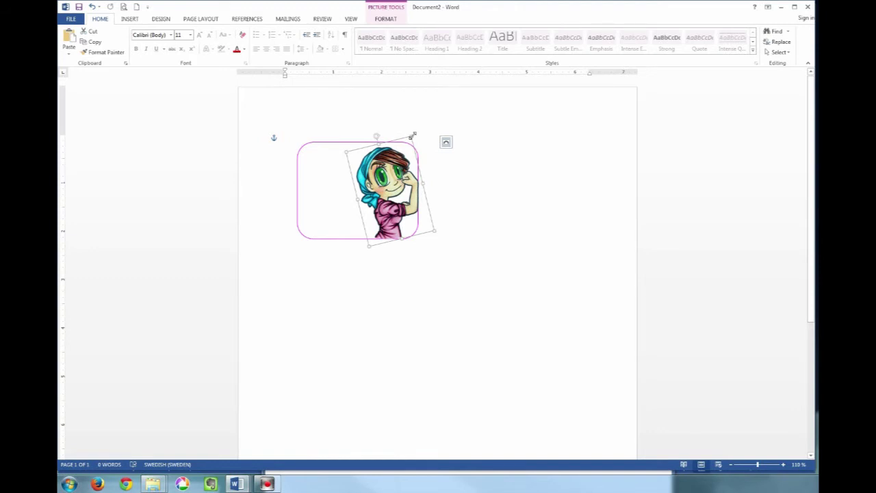
pyautogui.moveTo(413, 135); pyautogui.dragTo(418, 129)
pyautogui.moveTo(397, 168); pyautogui.dragTo(391, 167)
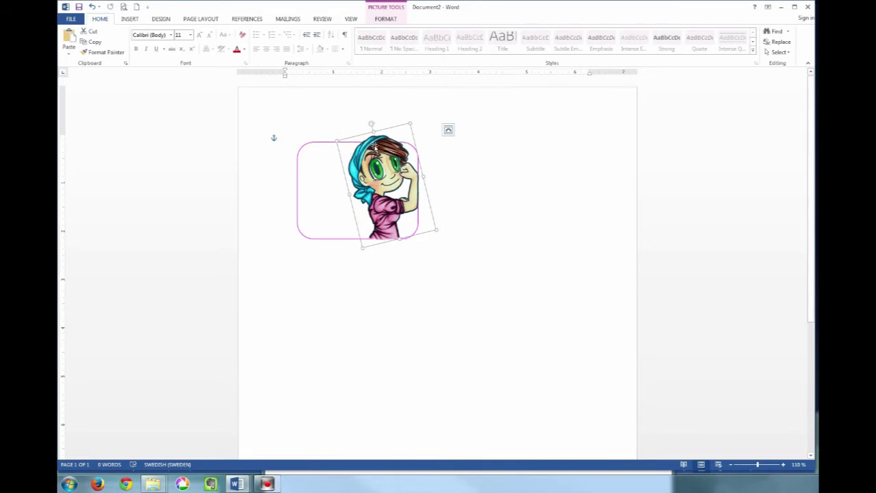
# Narrow the rounded rectangle from its right side so its right edge hides behind the girl picture
pyautogui.click(331, 280)
pyautogui.click(321, 236)
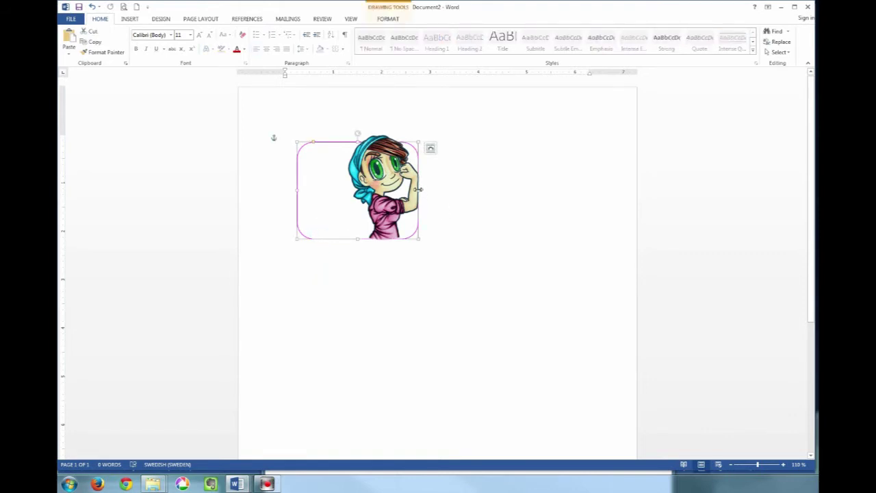
pyautogui.moveTo(418, 189); pyautogui.dragTo(382, 191)
pyautogui.click(382, 265)
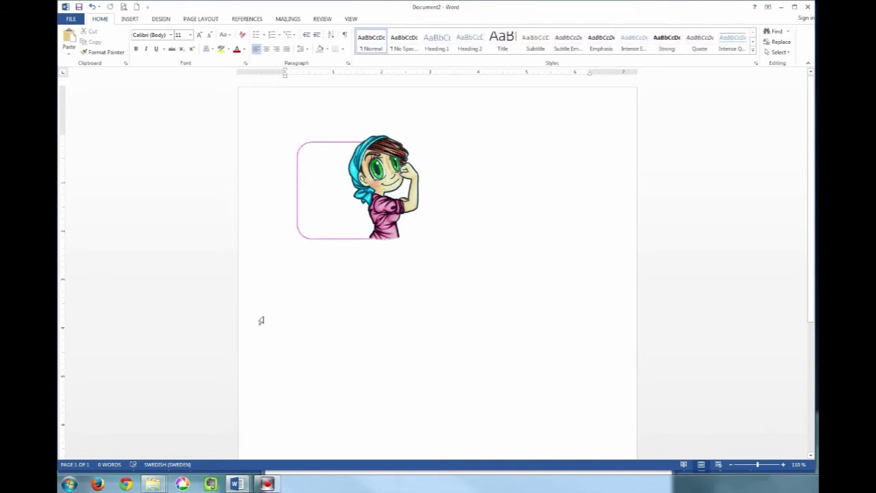
pyautogui.click(381, 161)
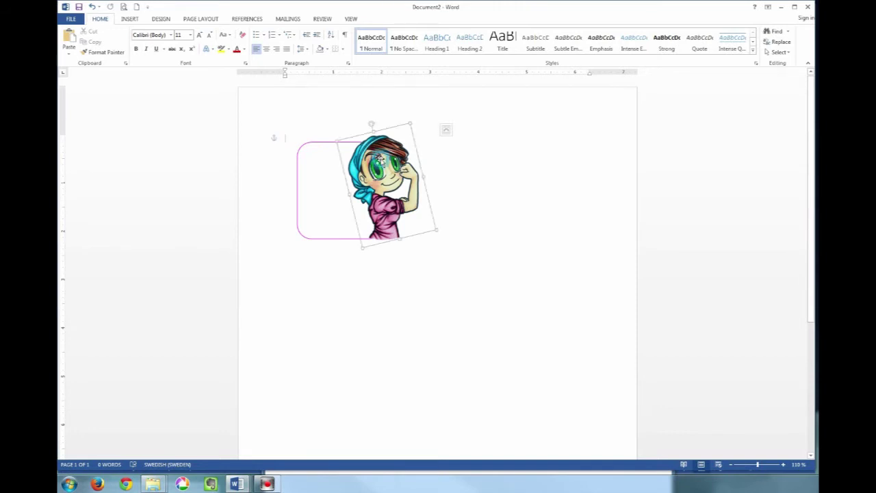
pyautogui.click(315, 280)
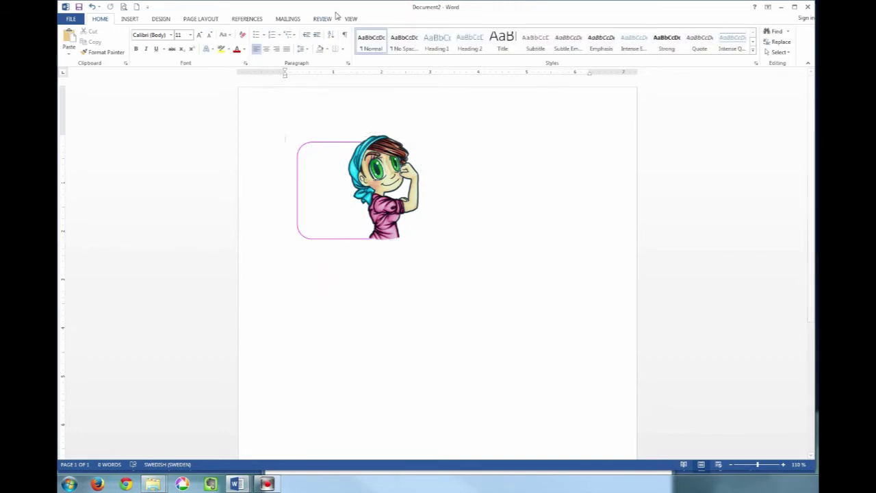
# Insert a Simple Text Box and give it no fill and no outline
pyautogui.click(131, 18)
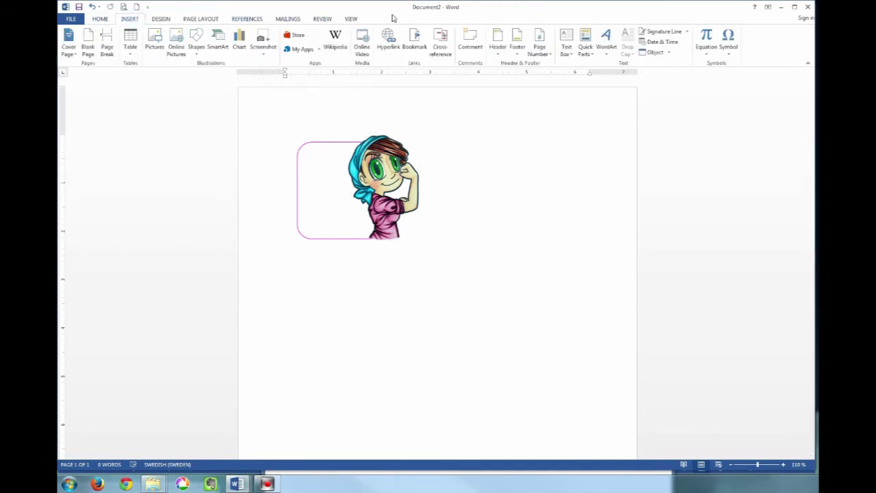
pyautogui.click(569, 38)
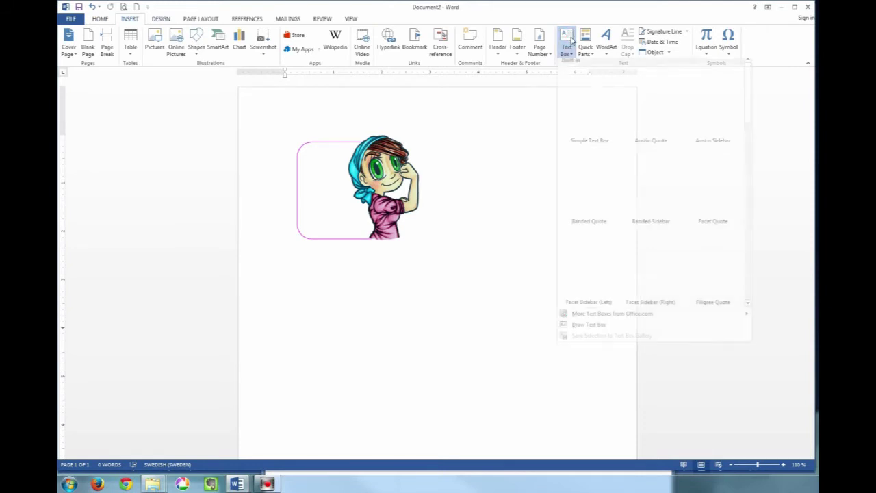
pyautogui.click(589, 88)
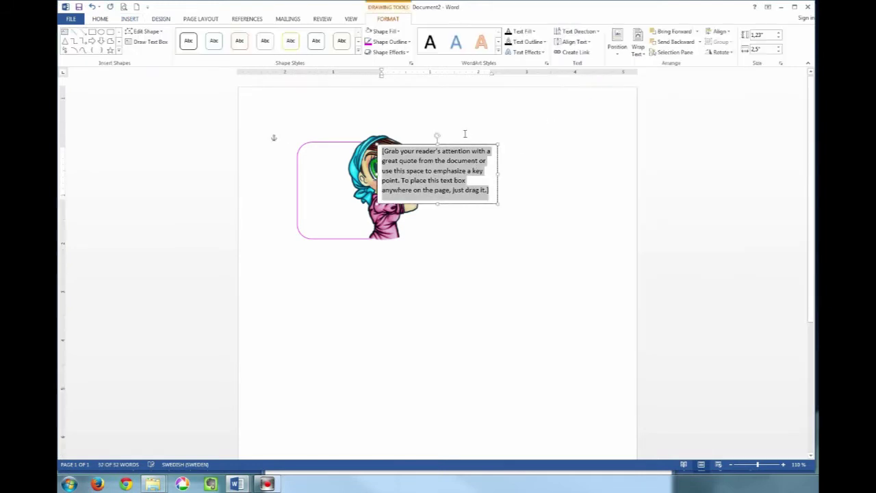
pyautogui.click(395, 30)
pyautogui.click(390, 130)
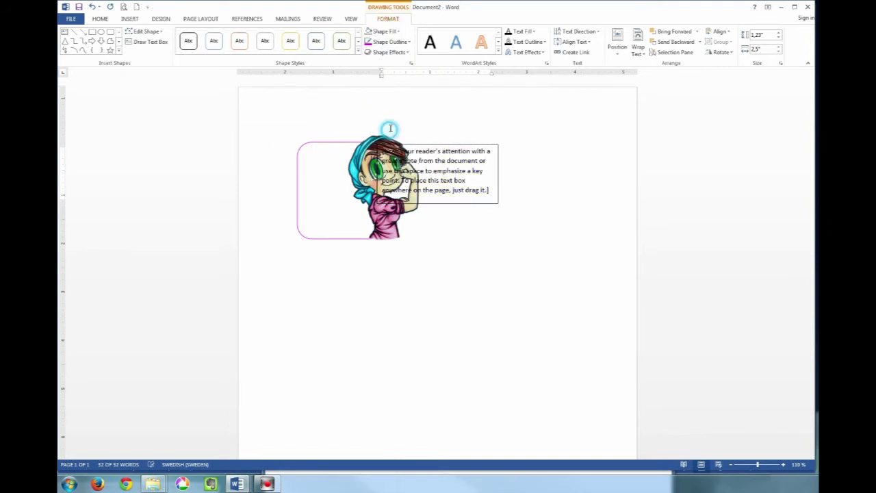
pyautogui.click(409, 41)
pyautogui.click(399, 136)
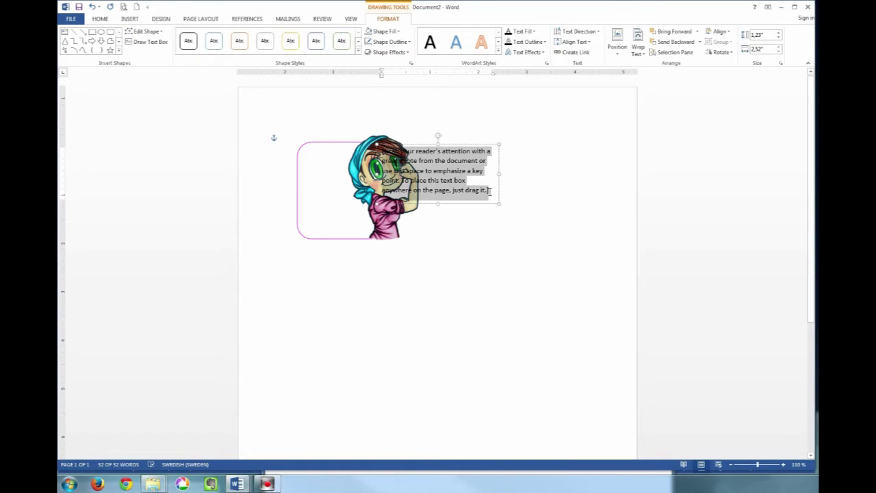
# Replace the placeholder text with "Get It Done!" and fit the narrowed text box, about 1.08" wide, into the rounded rectangle's upper-left corner
pyautogui.press('Delete')
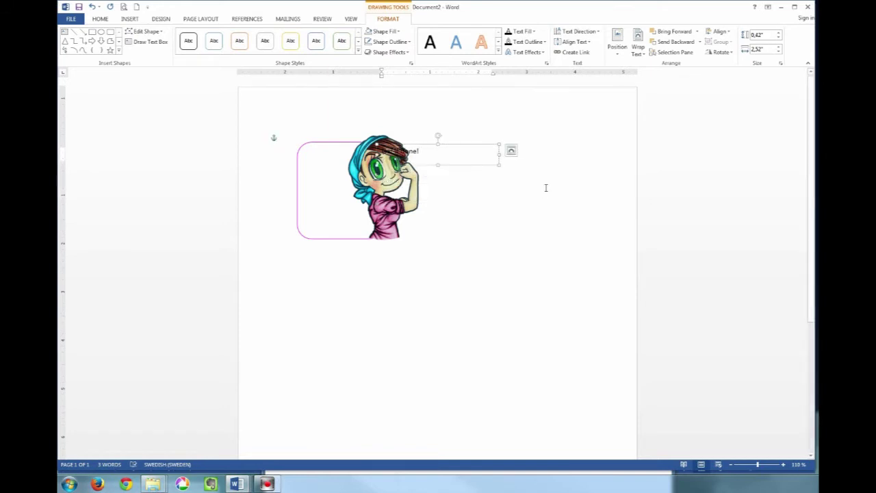
pyautogui.click(499, 154)
pyautogui.moveTo(500, 154); pyautogui.dragTo(337, 147)
pyautogui.moveTo(340, 145); pyautogui.dragTo(343, 142)
# Format the "Get It Done!" text in the Pupcat Rg font at size 16
pyautogui.doubleClick(343, 150)
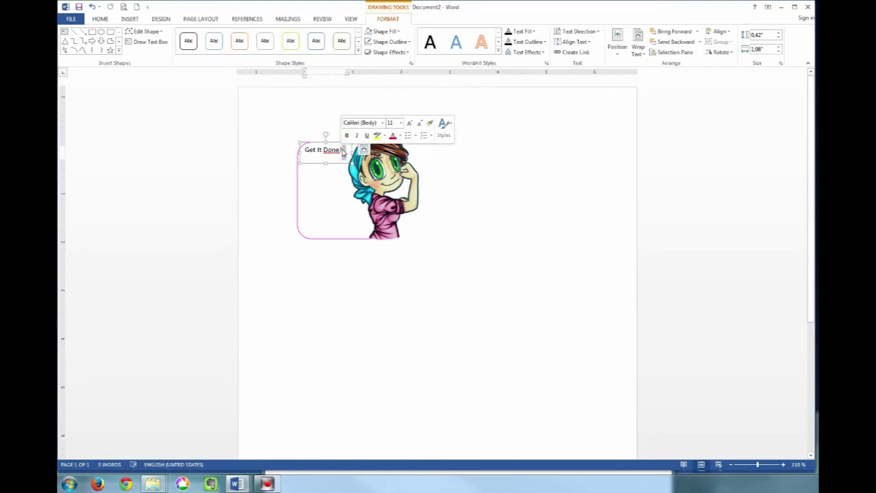
pyautogui.moveTo(342, 150); pyautogui.dragTo(308, 152)
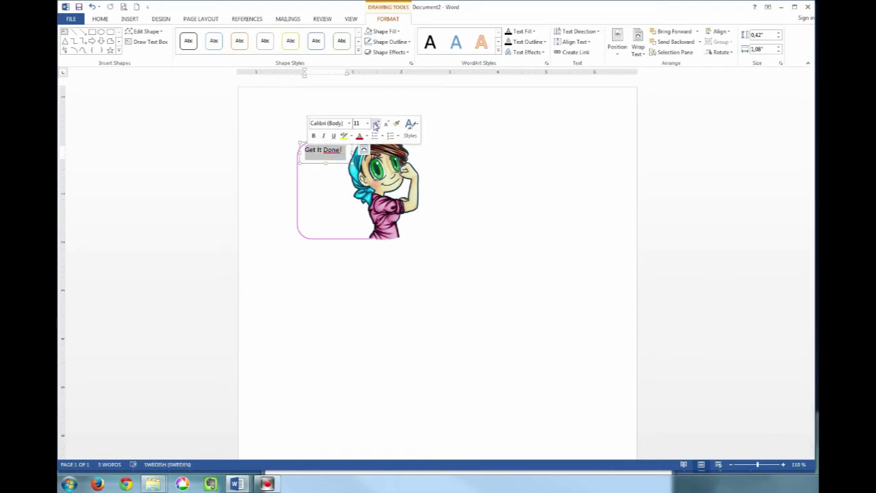
pyautogui.click(349, 123)
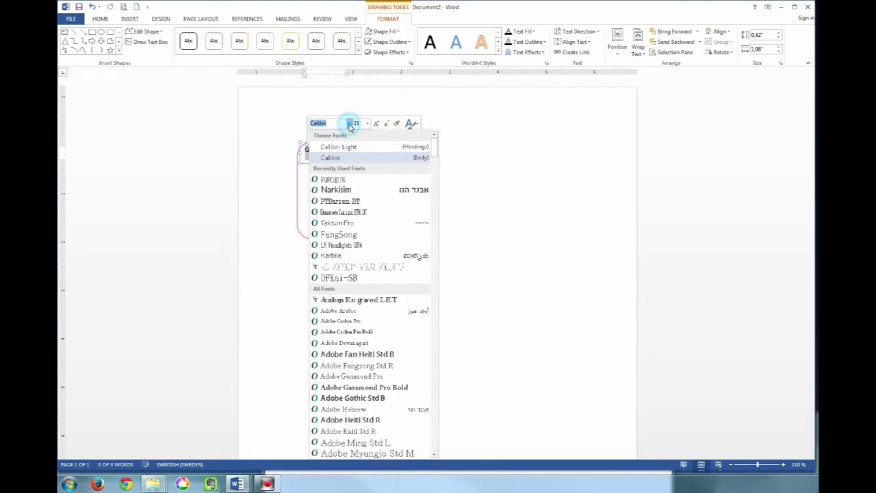
pyautogui.click(333, 179)
pyautogui.click(377, 124)
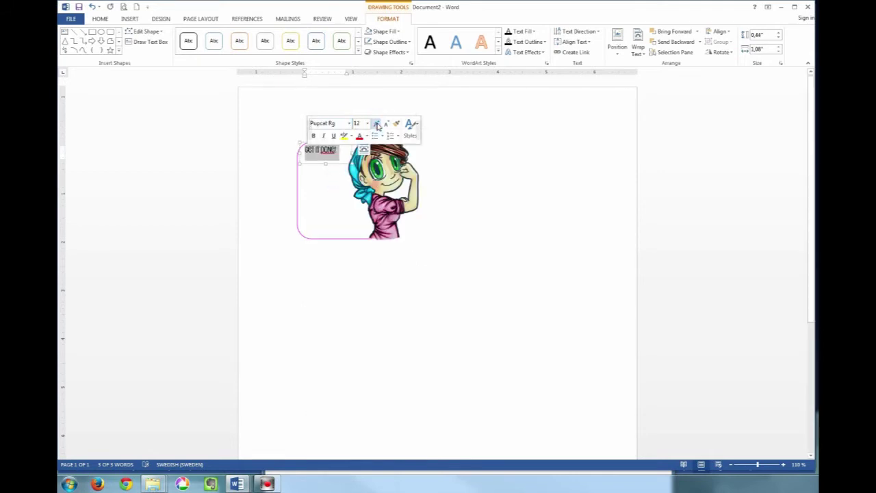
pyautogui.click(377, 124)
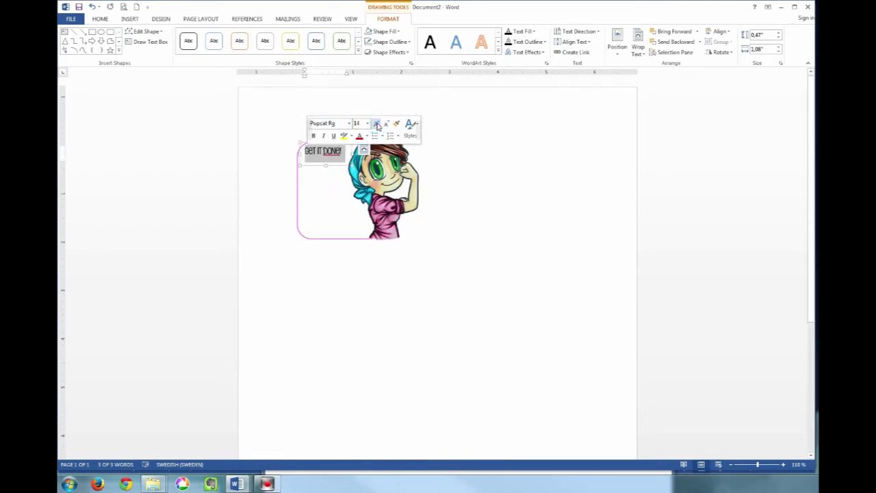
pyautogui.click(376, 124)
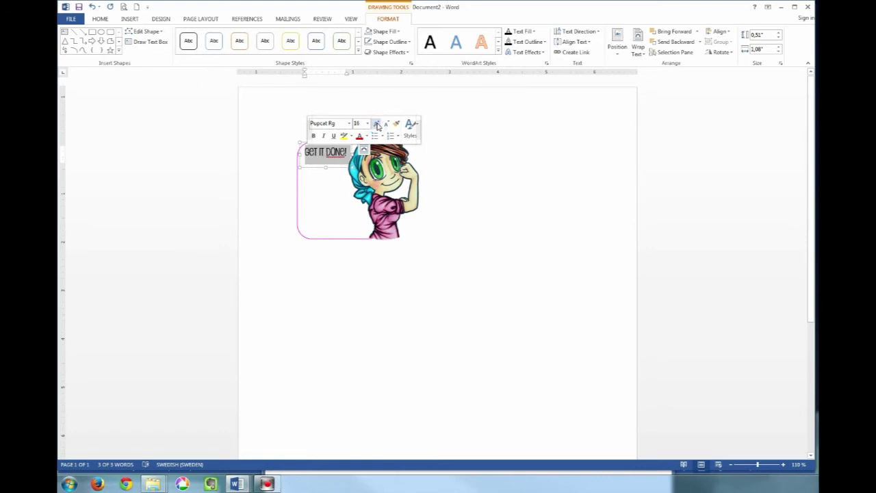
pyautogui.click(347, 279)
# Select the text box, the girl picture and the rounded rectangle together and group them
pyautogui.click(185, 254)
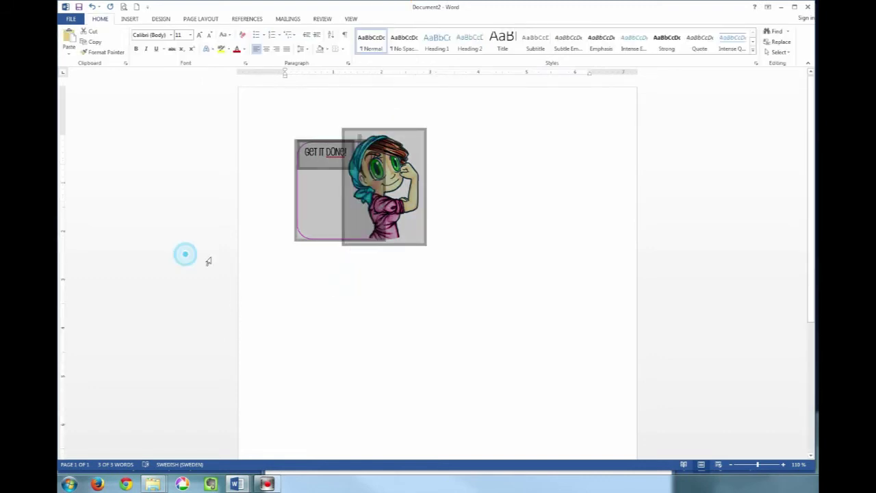
pyautogui.click(378, 281)
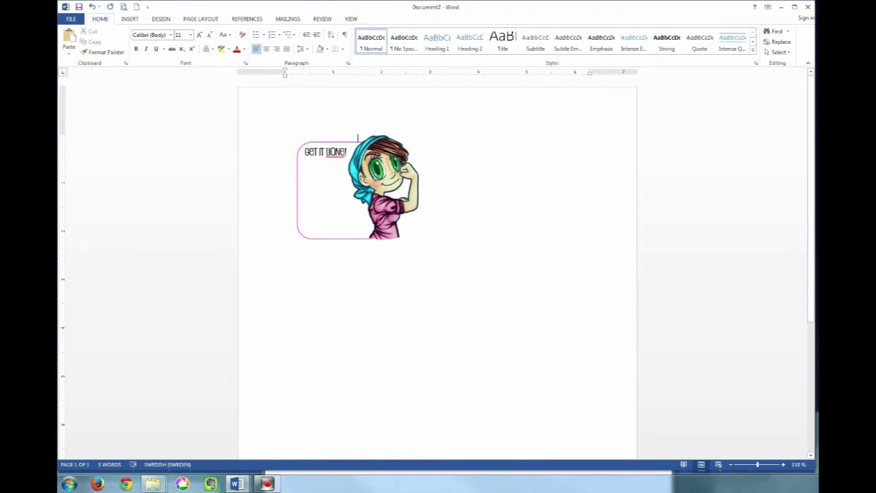
pyautogui.hotkey('ctrl', 'a')
pyautogui.click(341, 146)
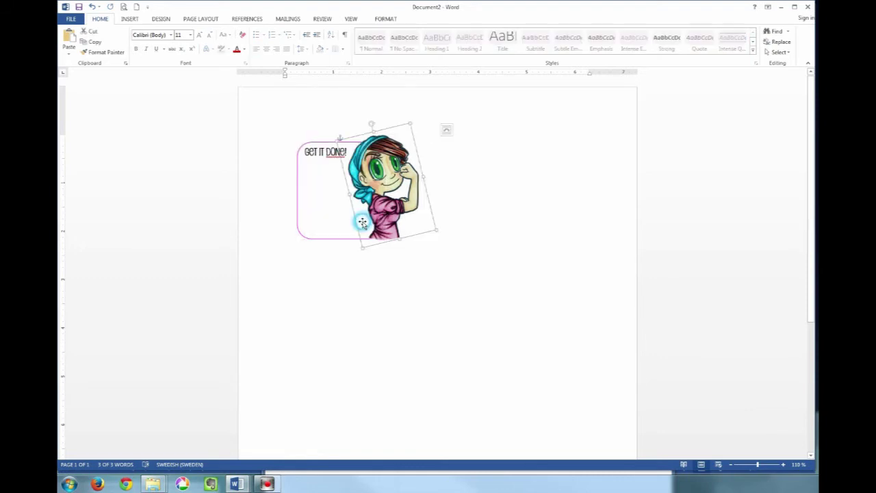
pyautogui.keyDown('shift'); pyautogui.click(306, 192); pyautogui.keyUp('shift')
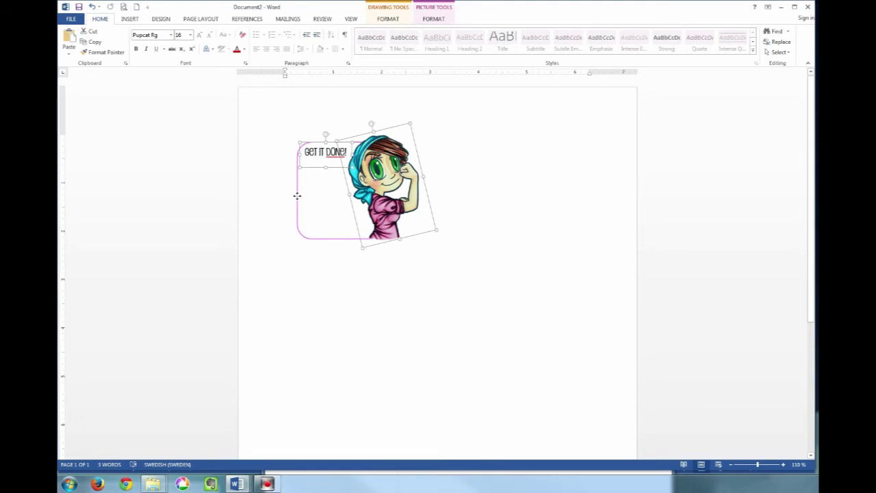
pyautogui.rightClick(297, 196)
pyautogui.moveTo(352, 250)
pyautogui.click(397, 250)
pyautogui.click(409, 286)
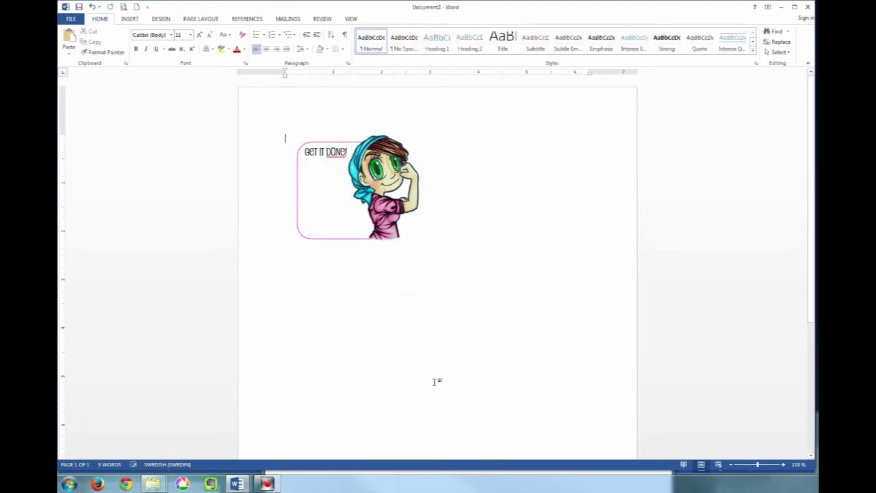
# Draw a second rounded rectangle about 2.49" wide and 2.23" high below and to the right of the finished note
pyautogui.scroll(-1, 413, 335)
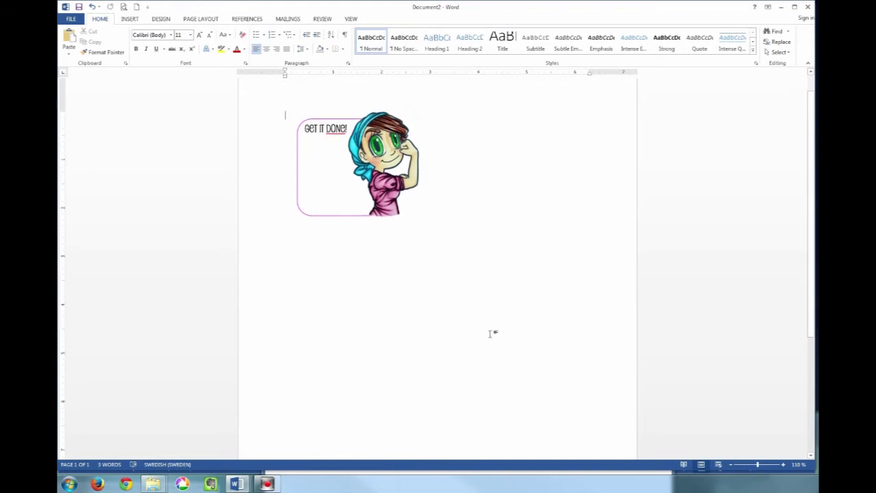
pyautogui.click(130, 20)
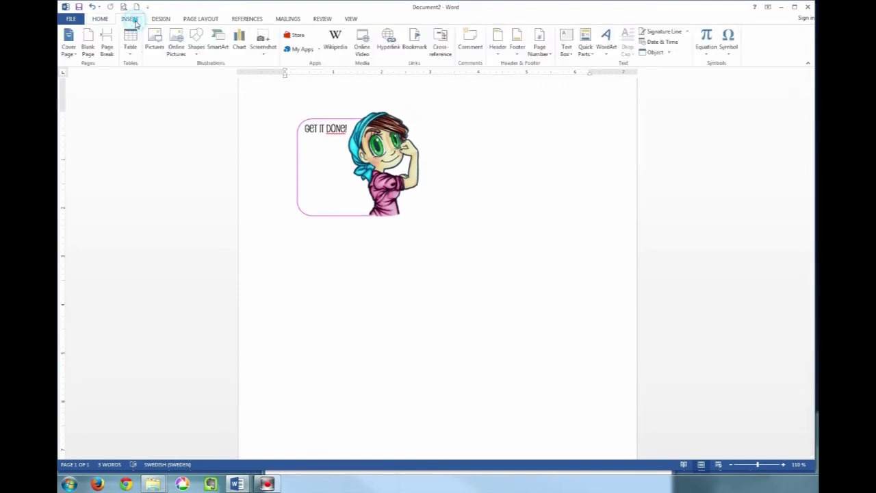
pyautogui.click(196, 43)
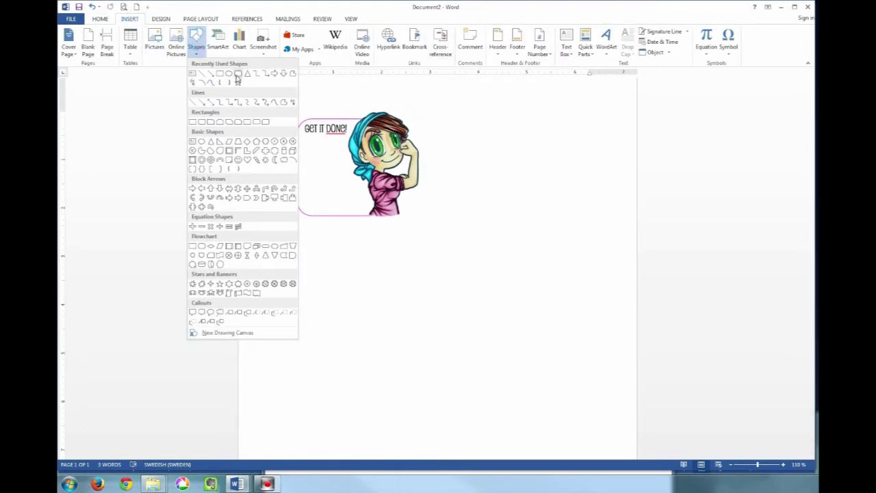
pyautogui.click(237, 77)
pyautogui.moveTo(428, 219)
pyautogui.mouseDown()
pyautogui.moveTo(511, 319)
pyautogui.moveTo(548, 327)
pyautogui.mouseUp()
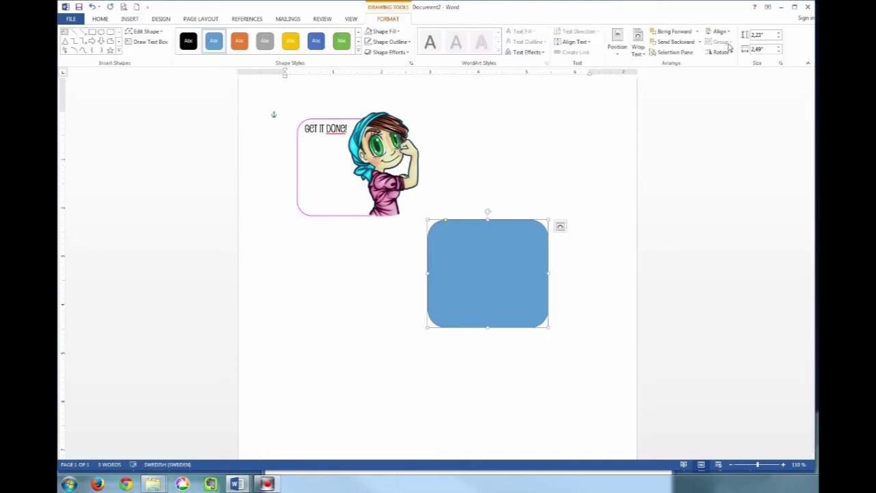
# Give the second rounded rectangle a white fill and the recently used pink outline color
pyautogui.click(391, 31)
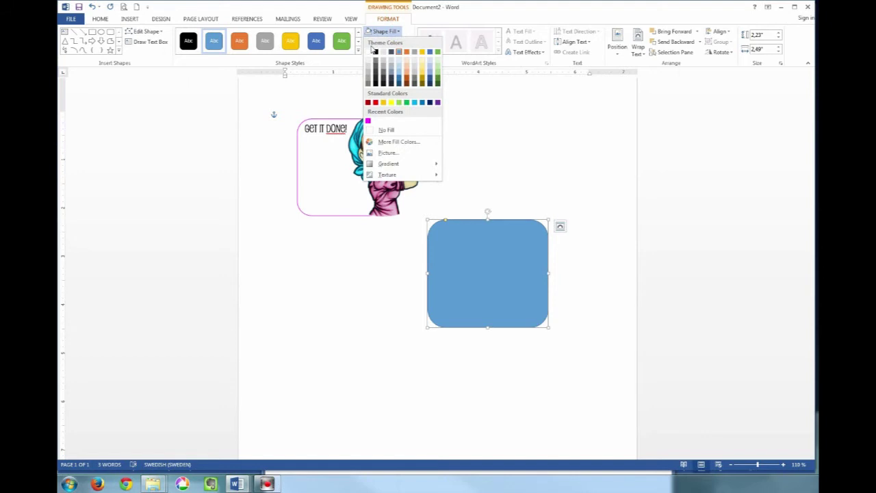
pyautogui.click(368, 52)
pyautogui.click(407, 41)
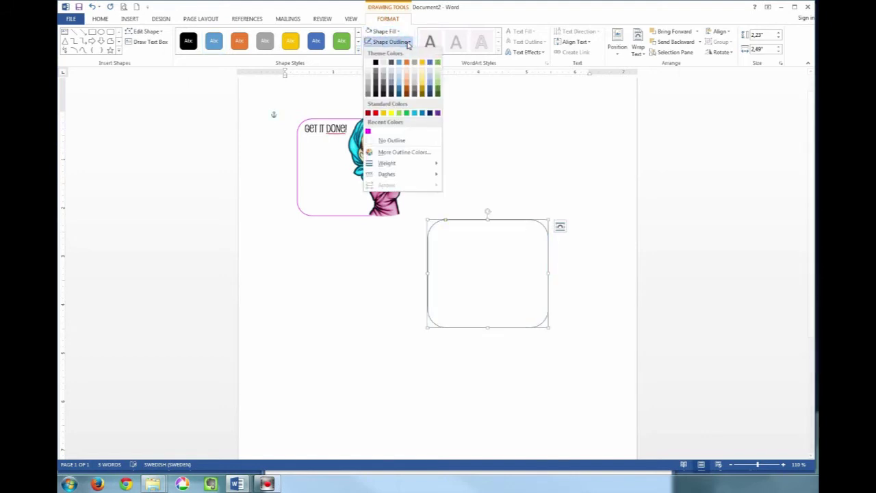
pyautogui.click(368, 133)
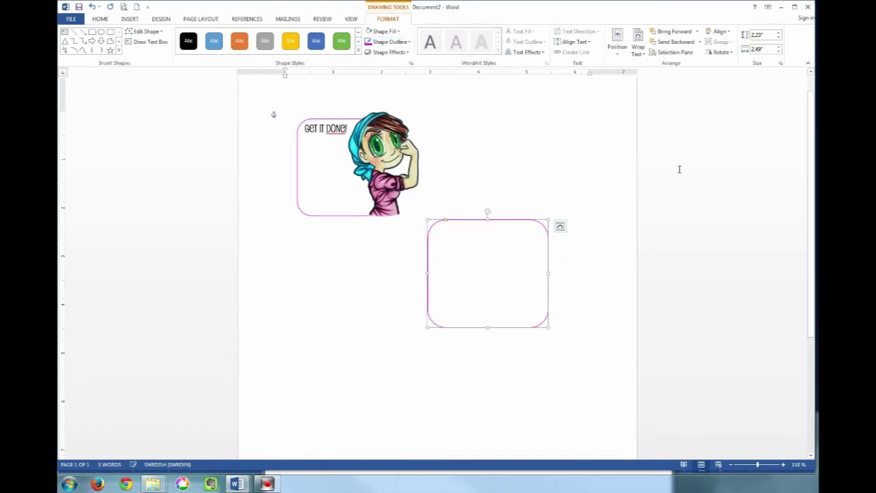
# Set the second rounded rectangle to 2" high and 2.5" wide, and move it to the right of the first note
pyautogui.doubleClick(758, 34)
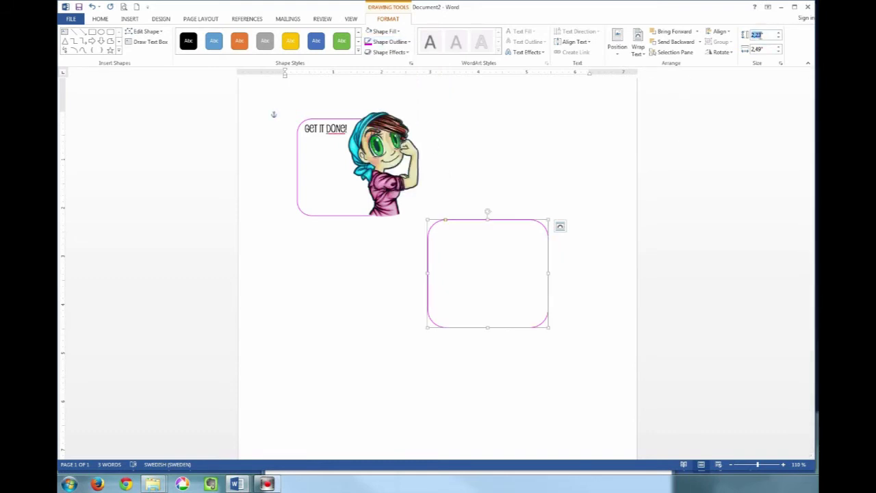
pyautogui.write('2')
pyautogui.press('Tab')
pyautogui.click(779, 48)
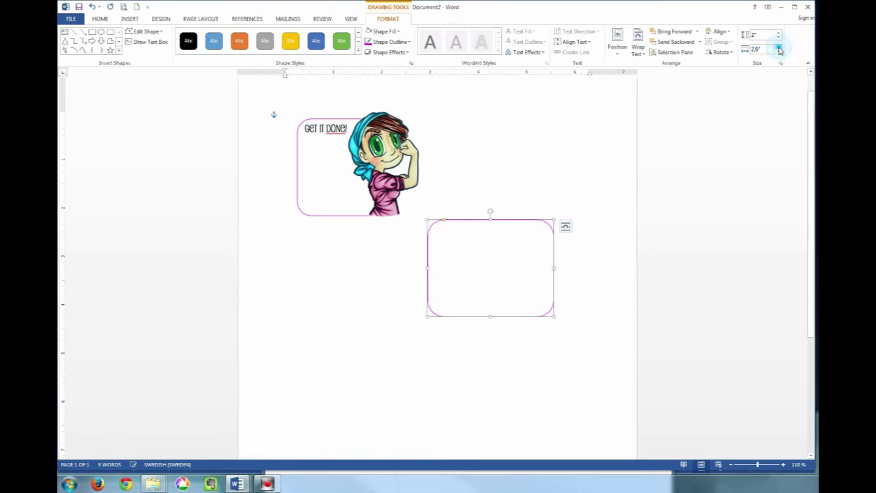
pyautogui.click(780, 52)
pyautogui.click(541, 169)
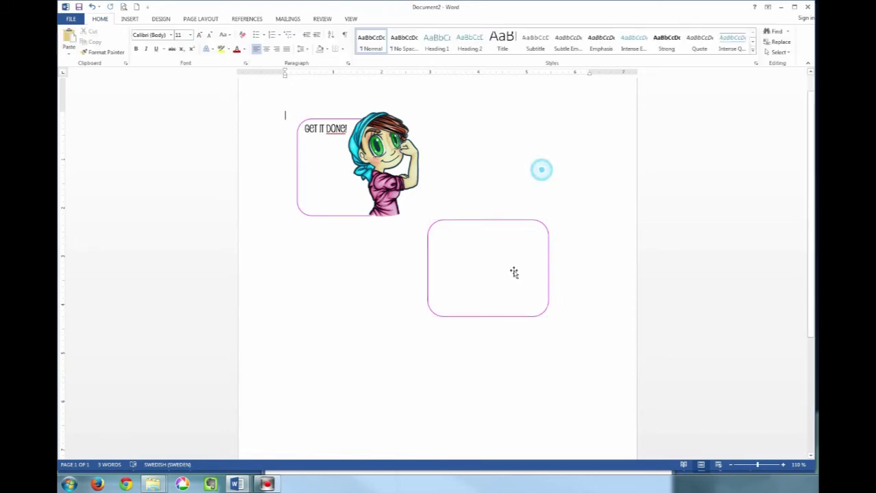
pyautogui.moveTo(515, 221)
pyautogui.mouseDown()
pyautogui.moveTo(553, 146)
pyautogui.moveTo(556, 112)
pyautogui.mouseUp()
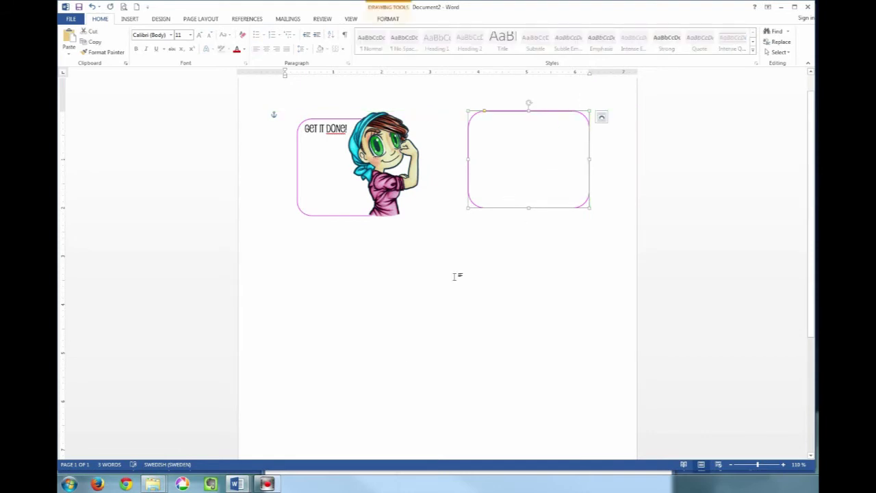
# Insert the Fighter Gwen image from the SOG folder into the document and set its text wrapping to In Front of Text
pyautogui.moveTo(152, 484)
pyautogui.click(147, 440)
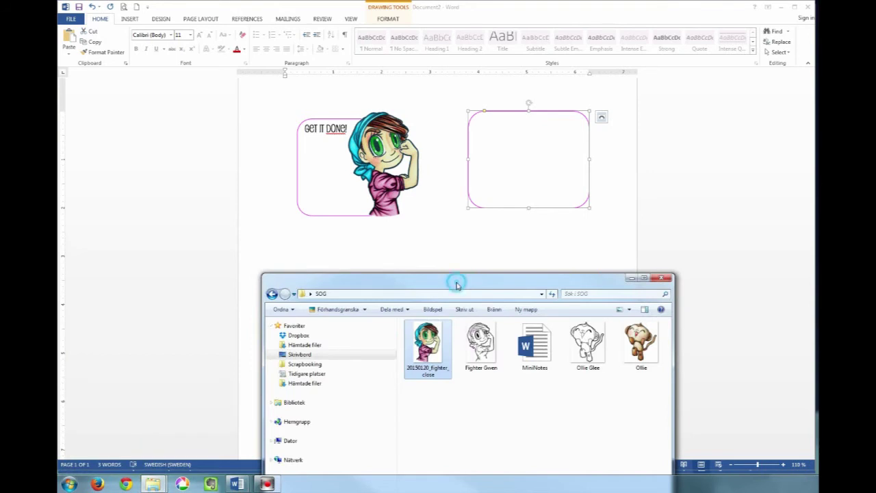
pyautogui.moveTo(481, 342); pyautogui.dragTo(479, 253)
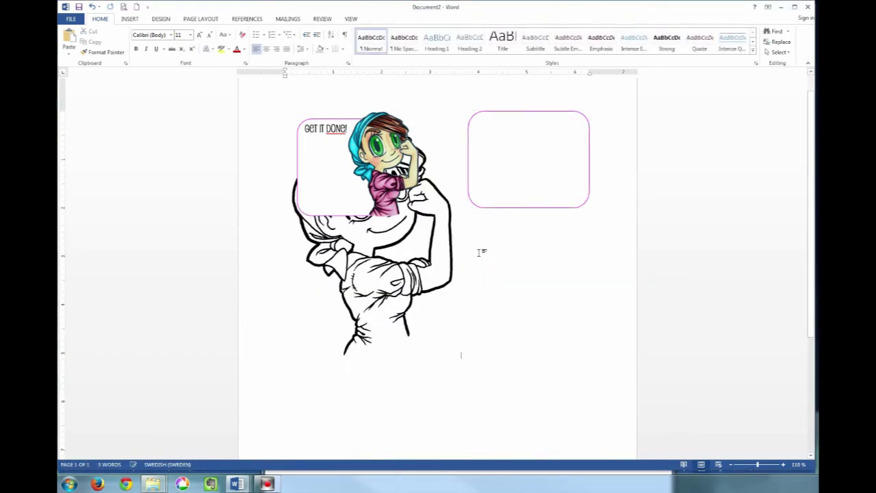
pyautogui.click(378, 286)
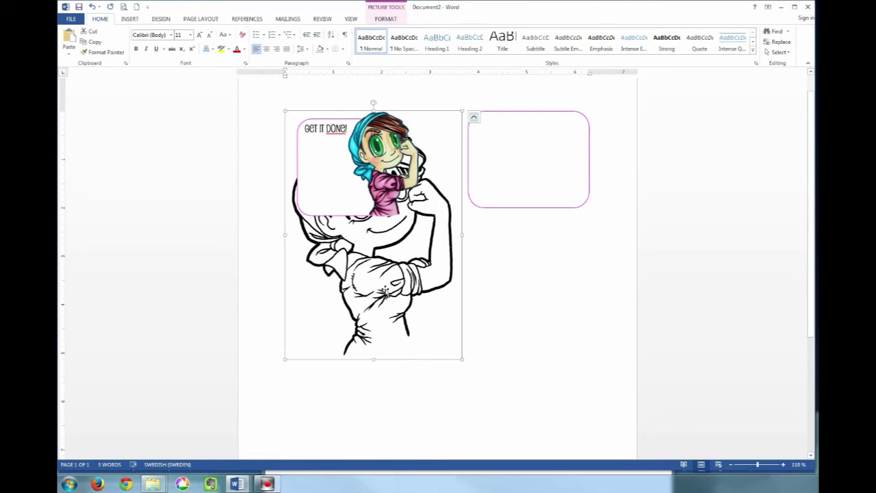
pyautogui.click(385, 19)
pyautogui.click(605, 42)
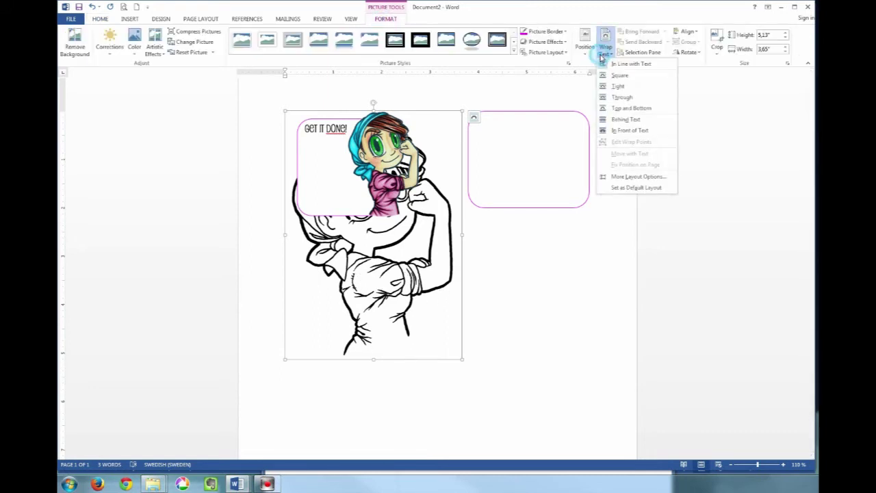
pyautogui.click(650, 130)
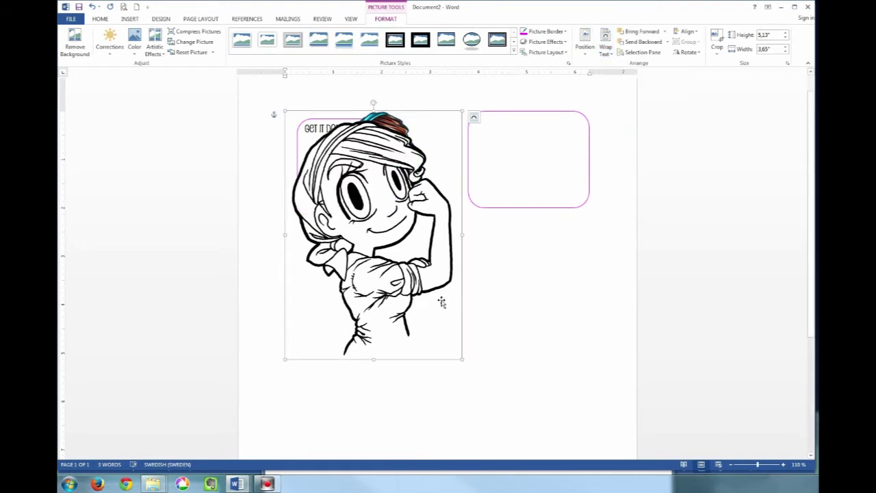
# Set the line-art girl picture's height to 2" and move it onto the right side of the second rounded rectangle
pyautogui.click(764, 35)
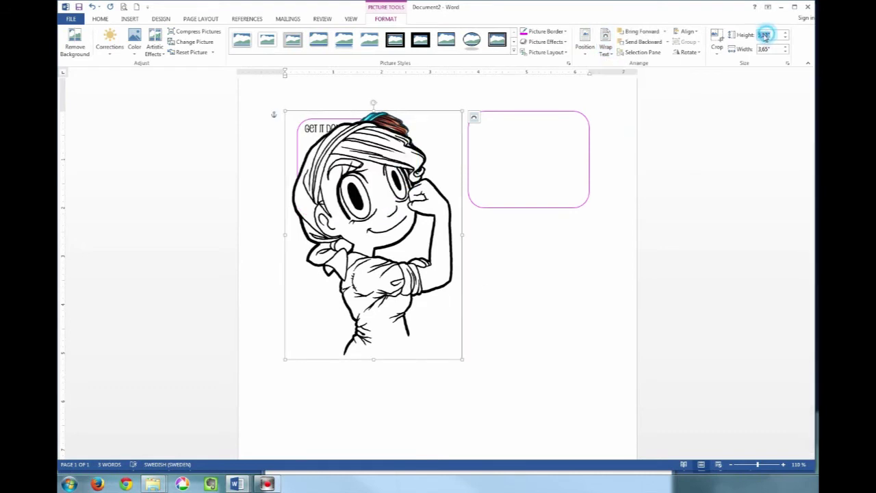
pyautogui.moveTo(764, 39); pyautogui.dragTo(769, 40)
pyautogui.write('2')
pyautogui.press('Return')
pyautogui.moveTo(356, 161); pyautogui.dragTo(578, 159)
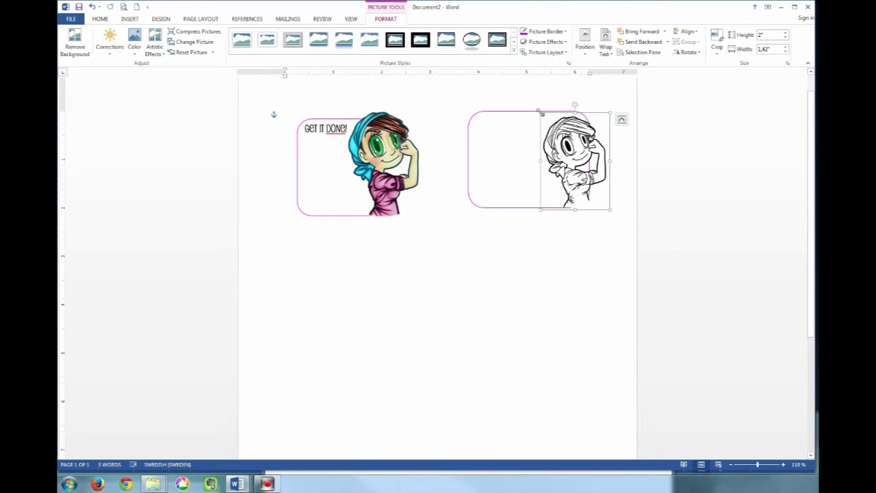
# Enlarge the line-art girl to about 2.26" high and 1.61" wide, and position her head slightly above the second rectangle's top edge
pyautogui.moveTo(540, 112); pyautogui.dragTo(516, 110)
pyautogui.moveTo(559, 145); pyautogui.dragTo(559, 143)
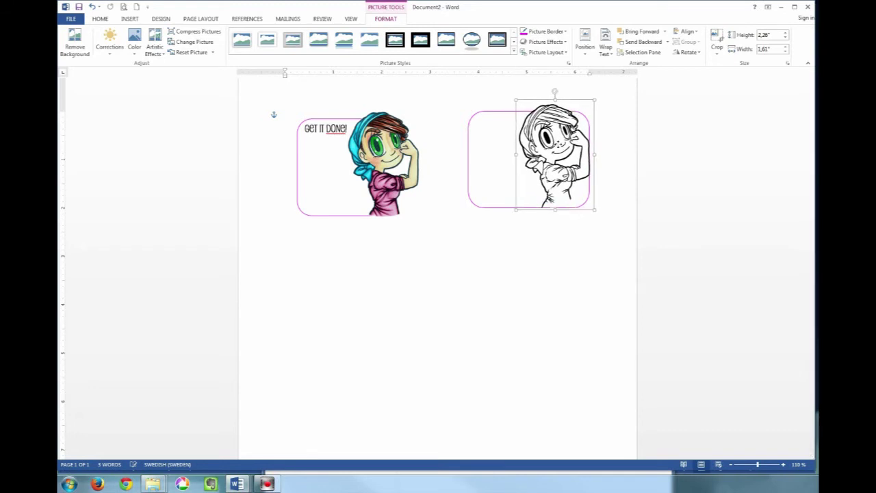
pyautogui.click(569, 281)
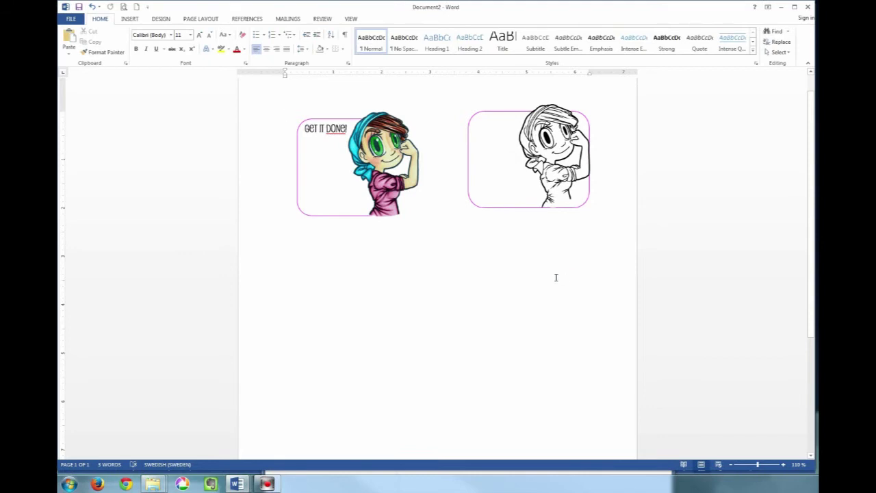
# Change the document's theme colors to Red Violet while the line-art girl picture is selected
pyautogui.click(550, 154)
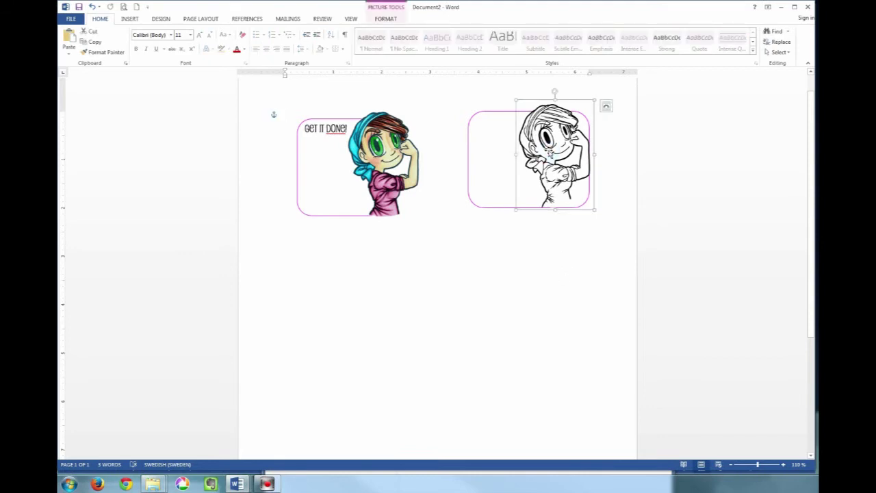
pyautogui.click(389, 19)
pyautogui.click(135, 45)
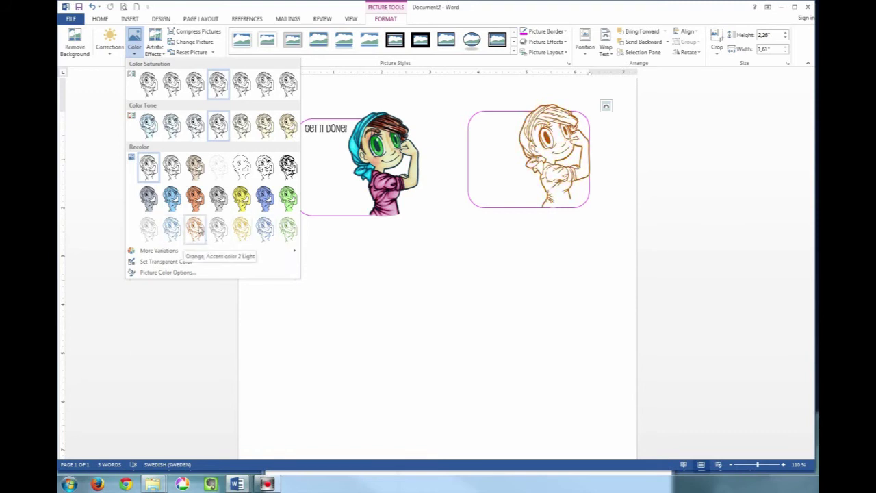
pyautogui.click(163, 19)
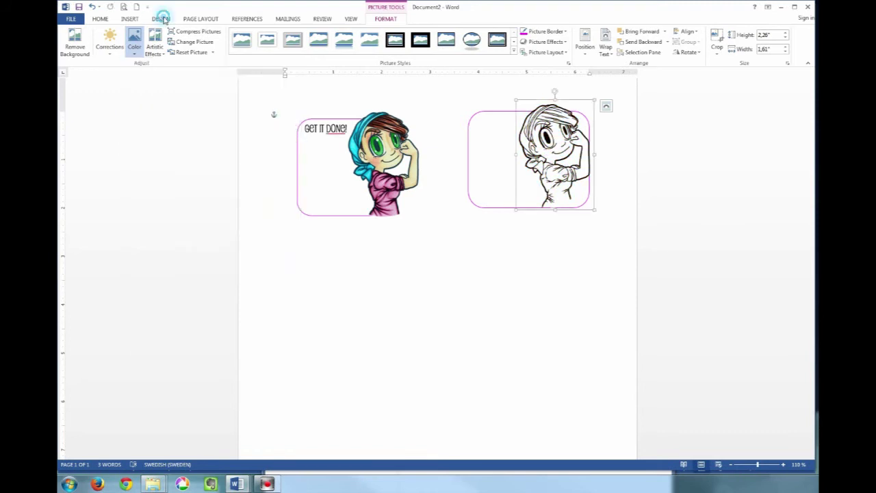
pyautogui.click(164, 20)
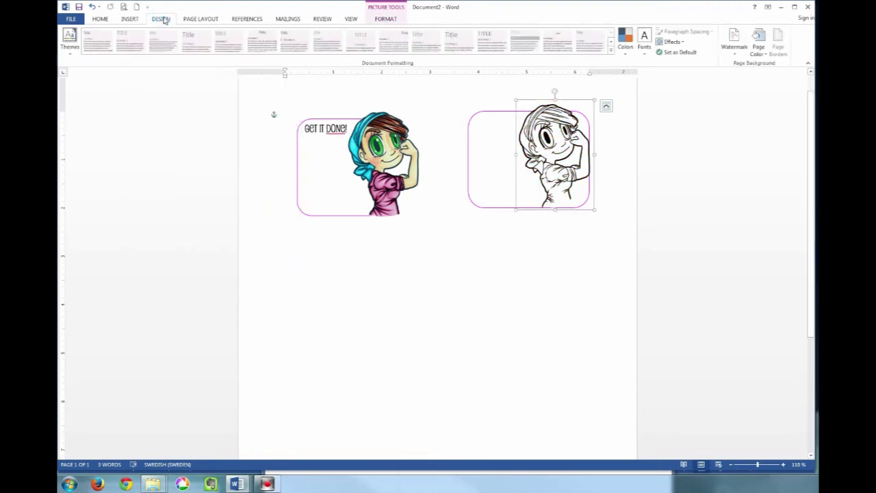
pyautogui.click(630, 52)
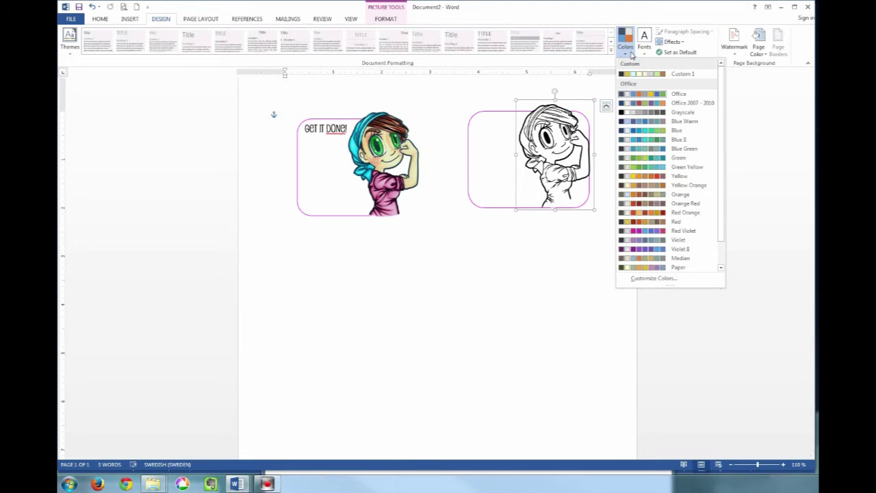
pyautogui.click(684, 232)
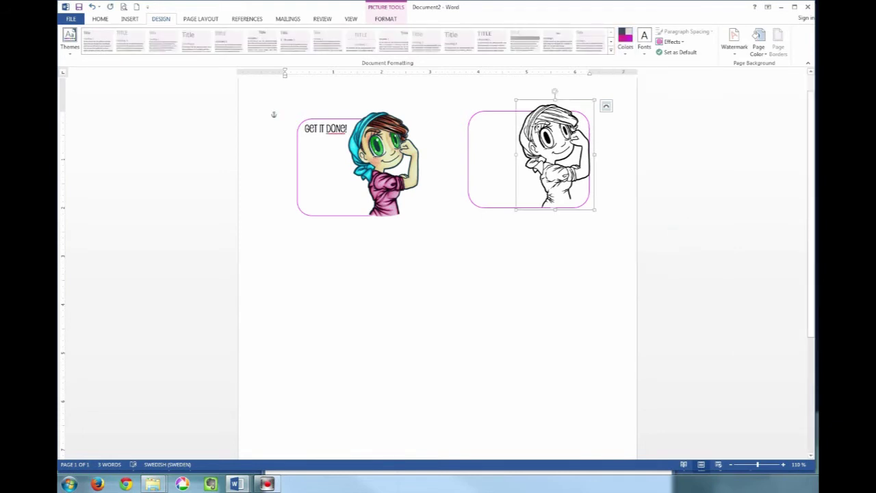
# Recolor the line-art girl with the light magenta-purple variation in the third column of the recolor choices
pyautogui.click(387, 20)
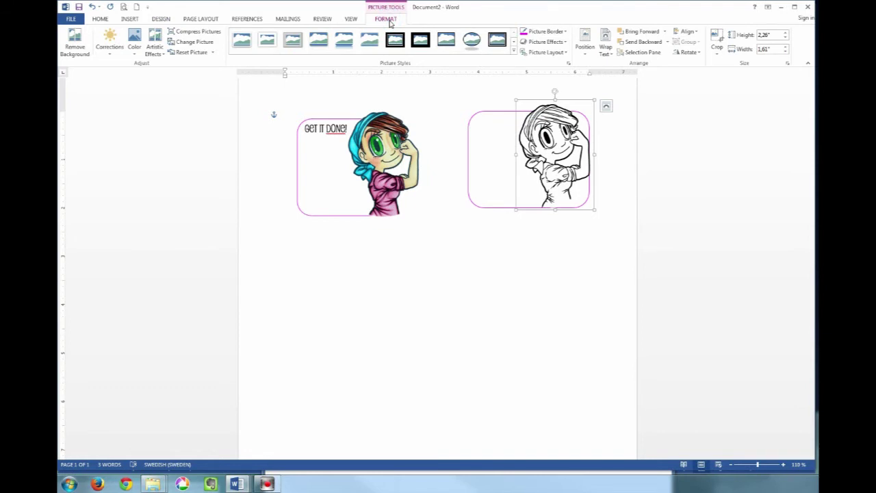
pyautogui.click(135, 41)
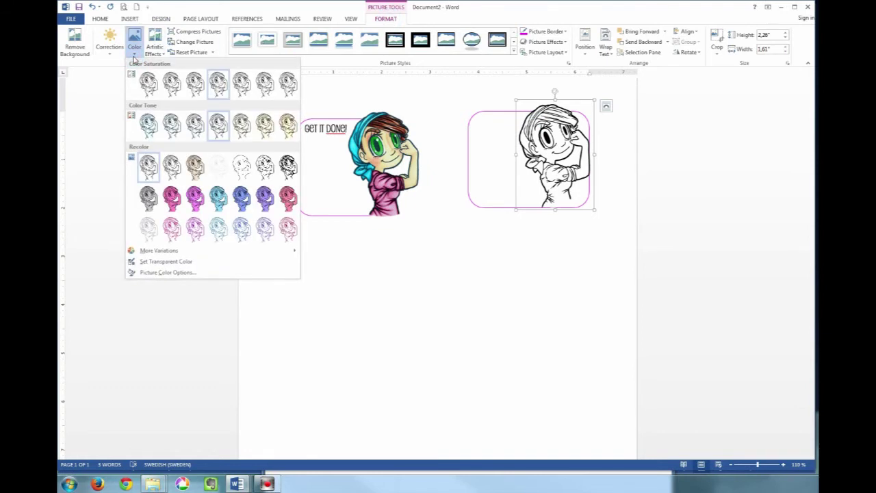
pyautogui.click(195, 238)
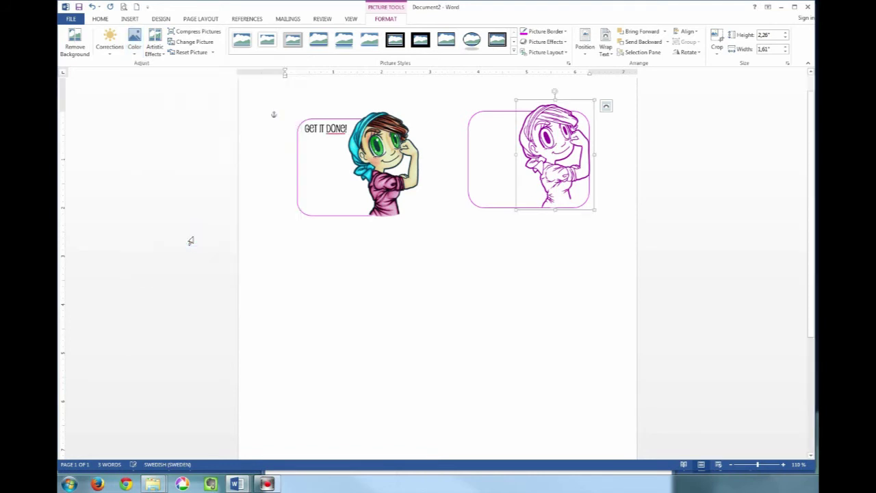
pyautogui.click(545, 245)
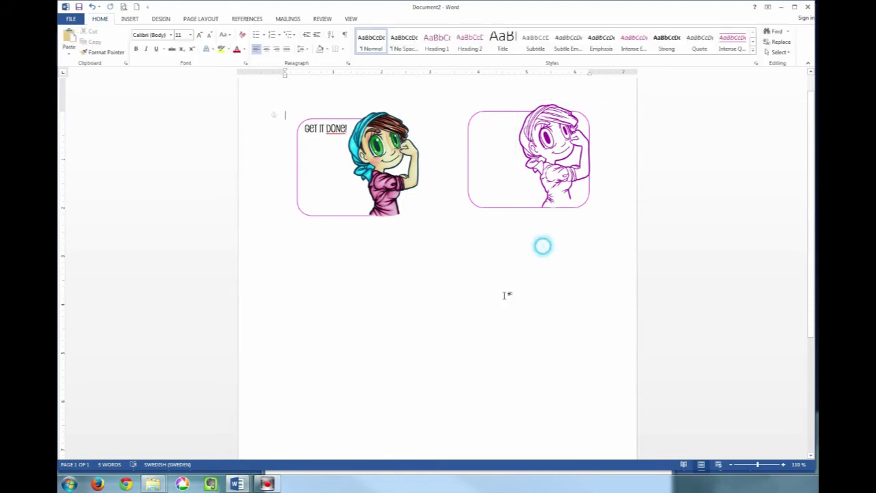
# Narrow the second rounded rectangle from its right side so its right edge is hidden behind the purple girl
pyautogui.click(522, 205)
pyautogui.click(474, 202)
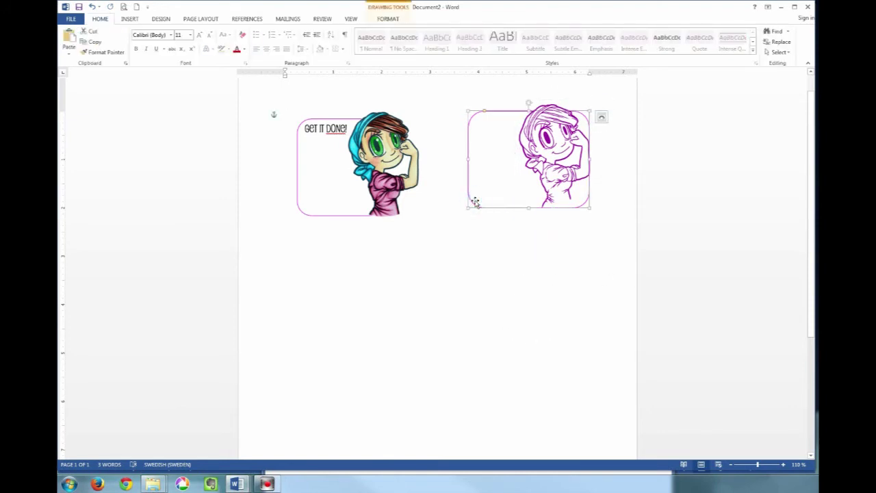
pyautogui.moveTo(589, 160); pyautogui.dragTo(555, 161)
pyautogui.click(541, 248)
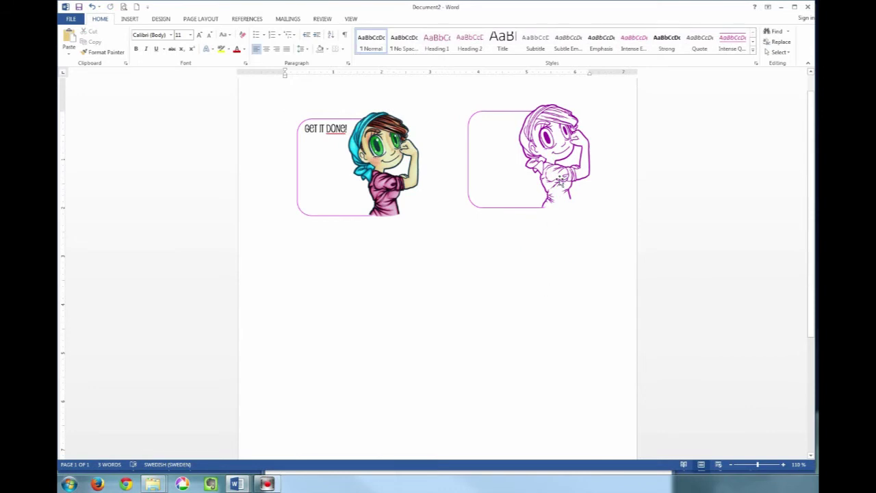
# Nudge the purple girl picture slightly down to line up with the second rectangle's bottom edge
pyautogui.click(560, 181)
pyautogui.press('Down')
pyautogui.press('Down')
pyautogui.press('Up')
pyautogui.click(535, 250)
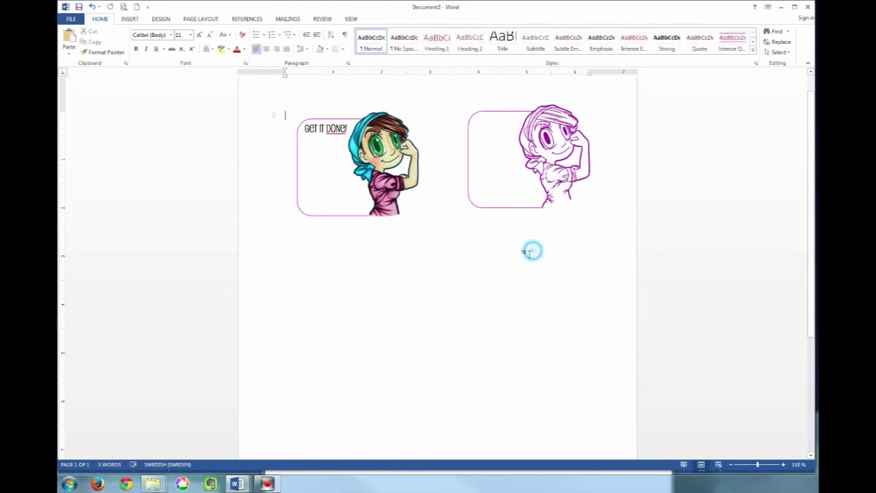
# Duplicate the "Get it done!" text box and place the copy in the upper-left corner of the second note
pyautogui.doubleClick(331, 131)
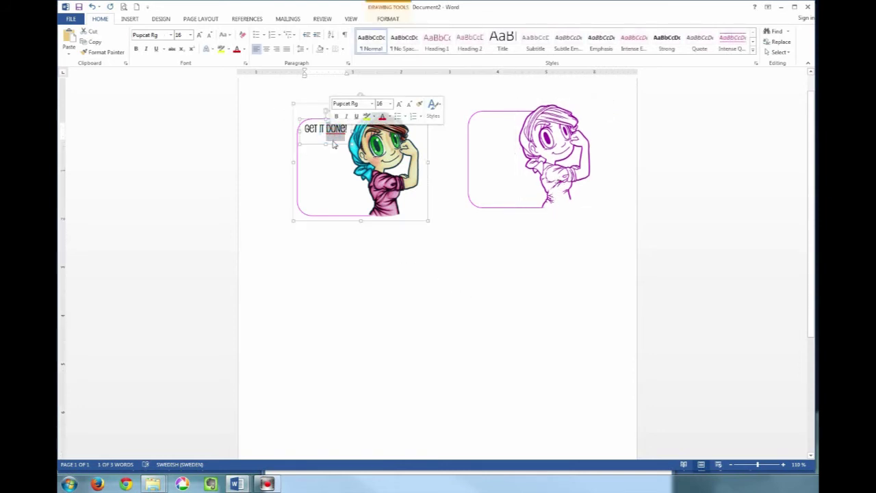
pyautogui.click(334, 145)
pyautogui.hotkey('ctrl', 'c')
pyautogui.hotkey('ctrl', 'v')
pyautogui.moveTo(328, 108); pyautogui.dragTo(504, 109)
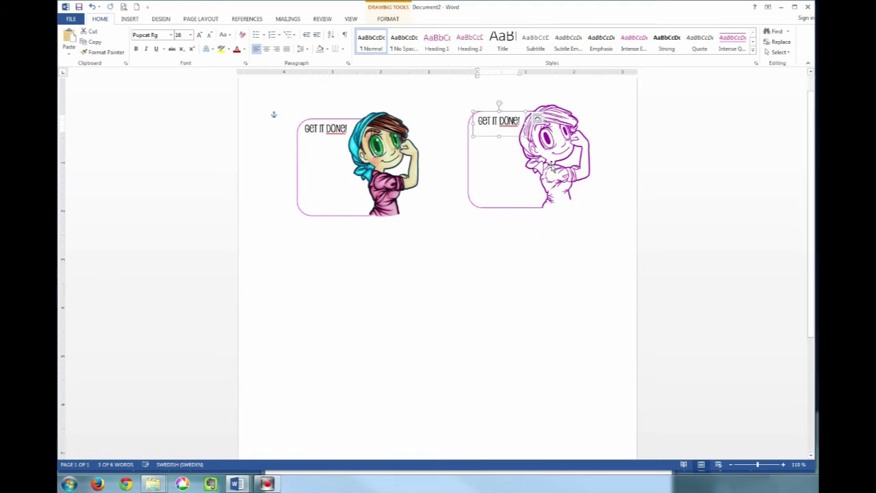
# Select the copied text box, the purple girl and the second rounded rectangle together and group them
pyautogui.keyDown('shift'); pyautogui.click(552, 168); pyautogui.keyUp('shift')
pyautogui.rightClick(489, 190)
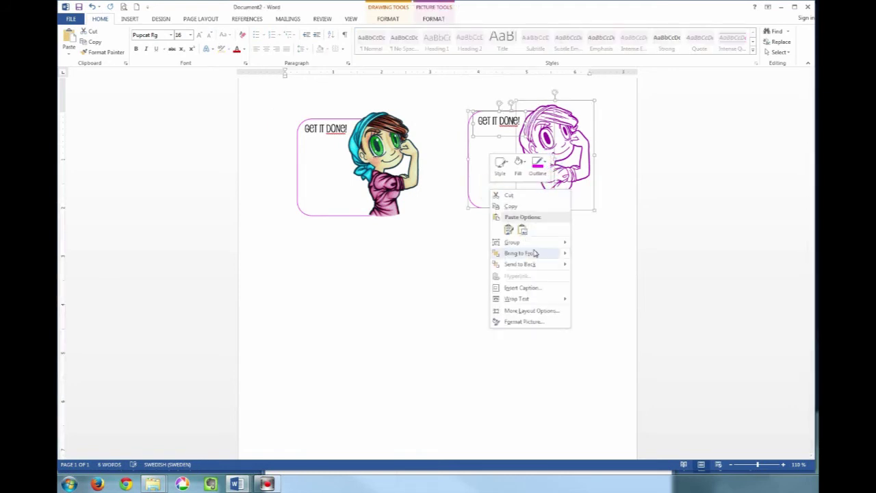
pyautogui.moveTo(545, 244)
pyautogui.click(587, 243)
pyautogui.click(484, 409)
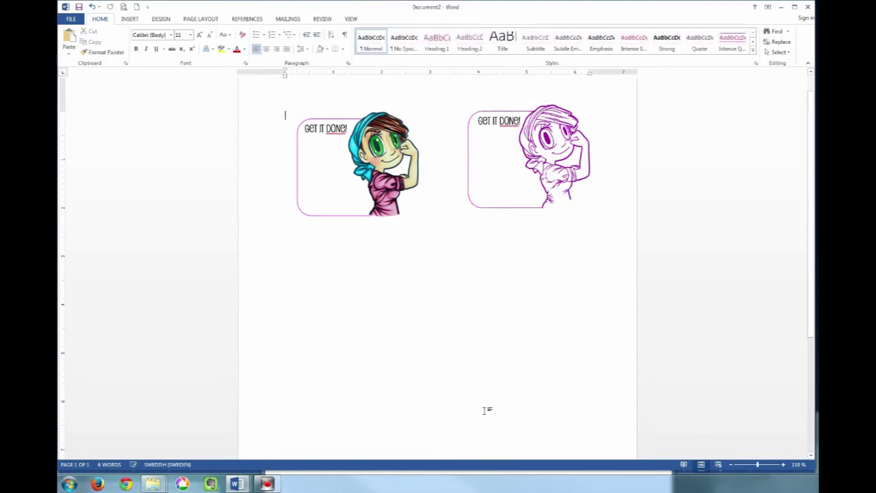
# Select both grouped notes and align them by their bottom edges
pyautogui.click(545, 130)
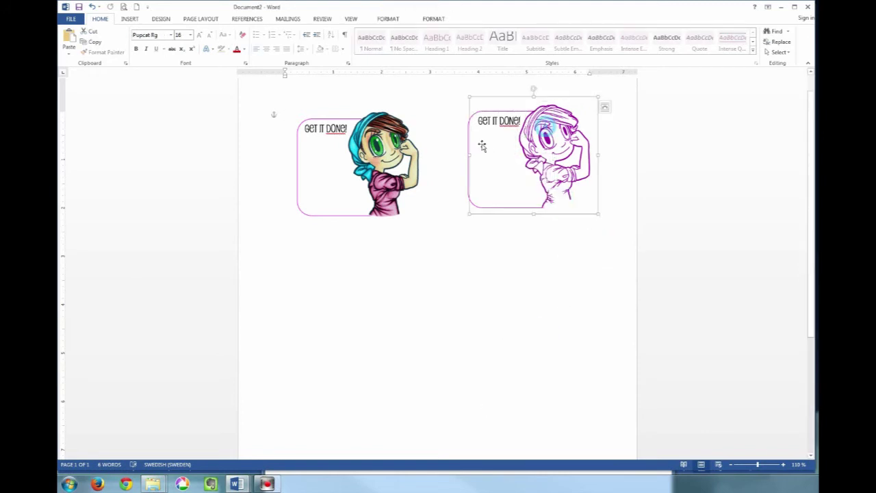
pyautogui.keyDown('shift'); pyautogui.click(340, 174); pyautogui.keyUp('shift')
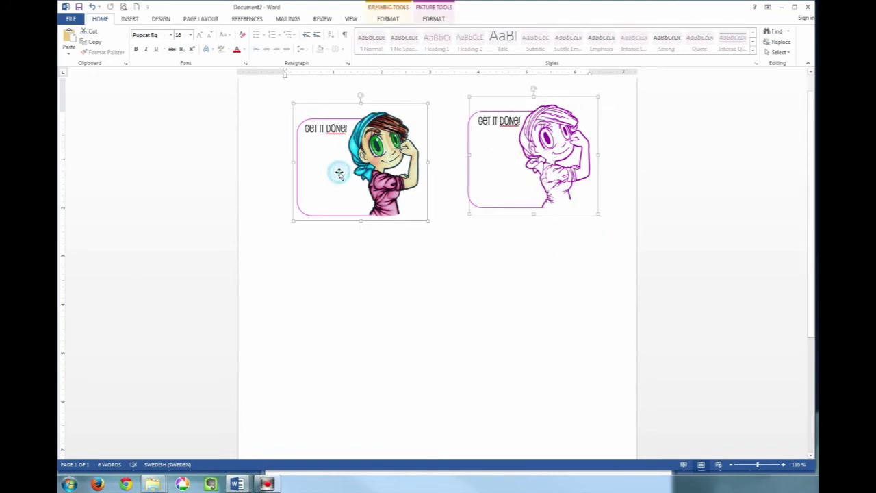
pyautogui.click(441, 20)
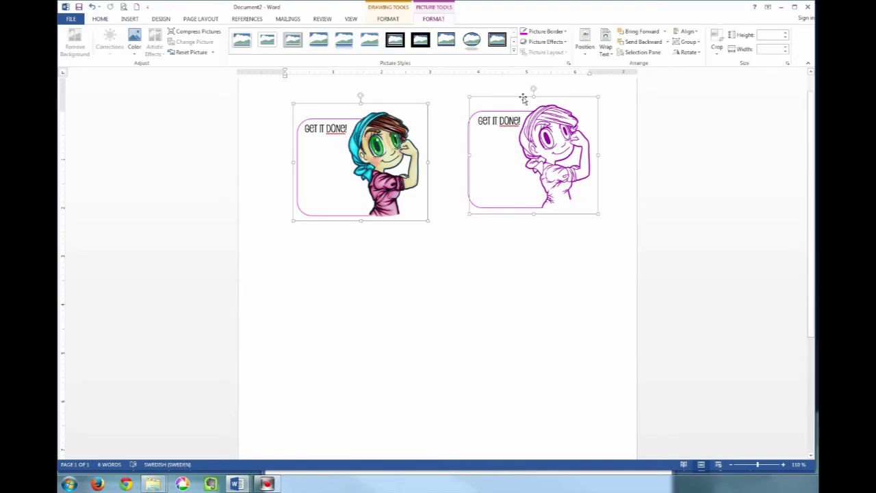
pyautogui.click(695, 33)
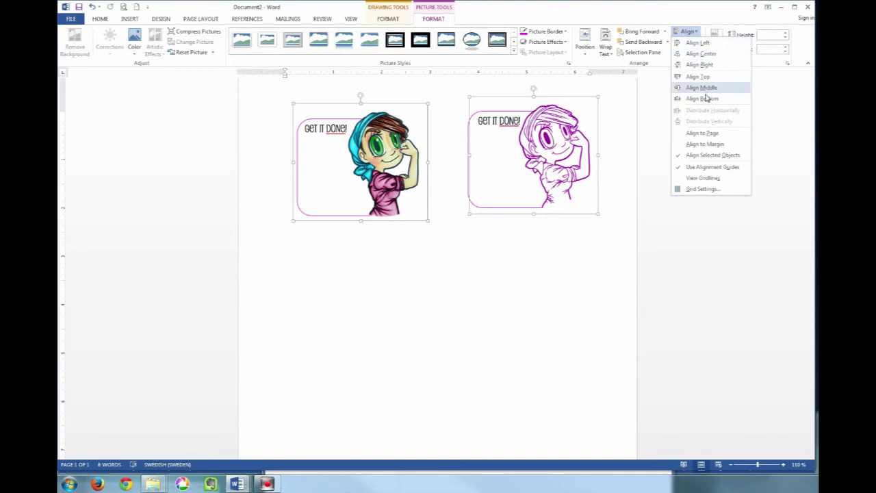
pyautogui.click(702, 98)
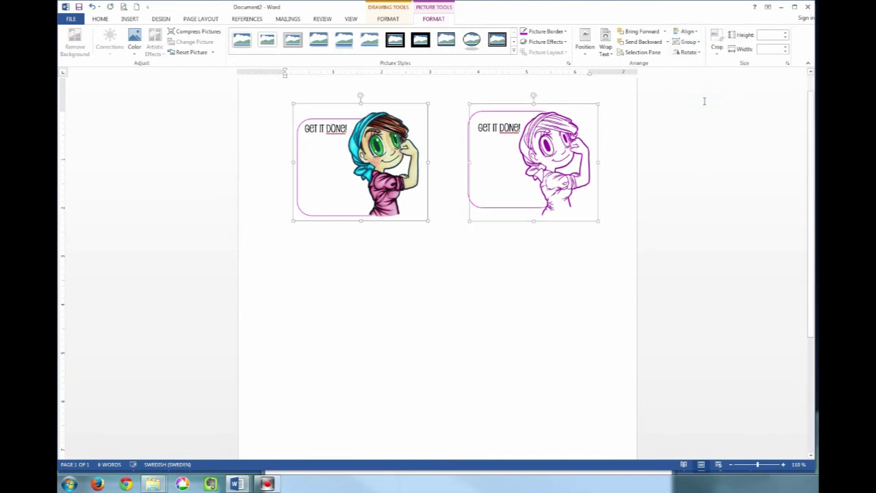
pyautogui.click(480, 248)
# Undo the bottom alignment of the two notes
pyautogui.click(522, 137)
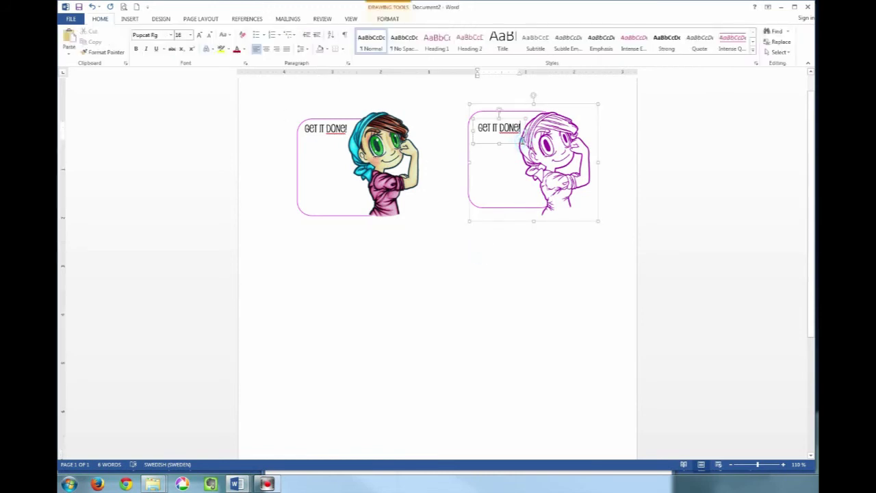
pyautogui.click(93, 7)
pyautogui.click(425, 279)
# Select the coloured note and the purple note together and align them by their vertical middles
pyautogui.click(540, 134)
pyautogui.click(505, 116)
pyautogui.click(564, 147)
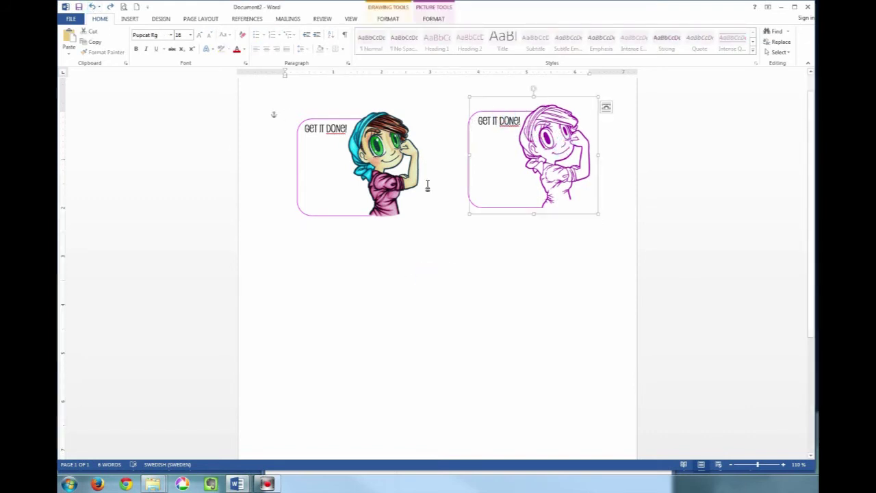
pyautogui.keyDown('ctrl'); pyautogui.click(387, 197); pyautogui.keyUp('ctrl')
pyautogui.click(388, 271)
pyautogui.click(385, 198)
pyautogui.click(533, 181)
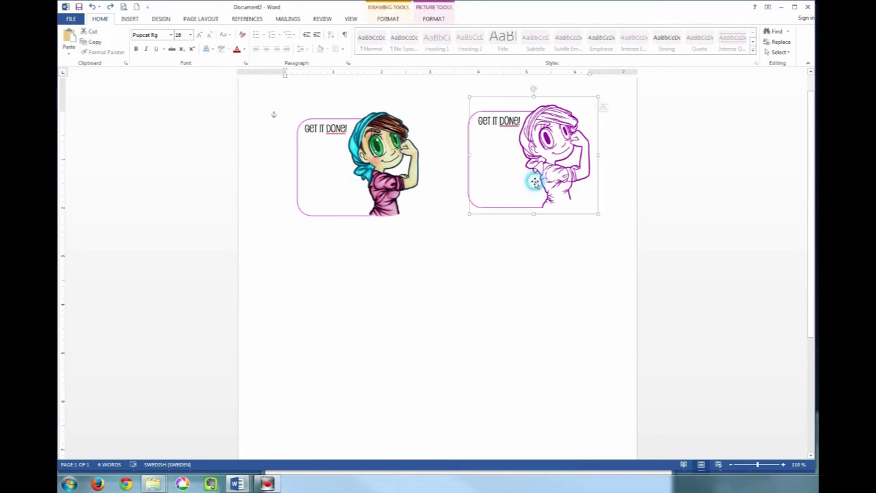
pyautogui.keyDown('ctrl'); pyautogui.click(375, 169); pyautogui.keyUp('ctrl')
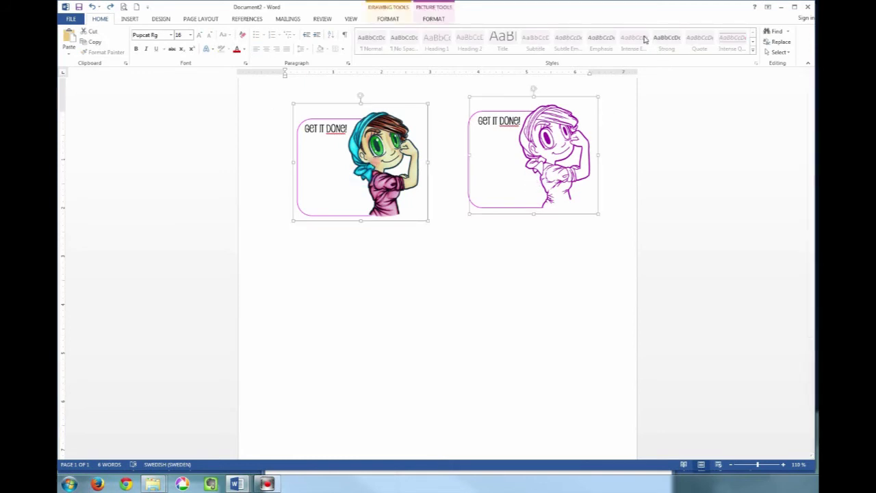
pyautogui.click(433, 18)
pyautogui.click(688, 32)
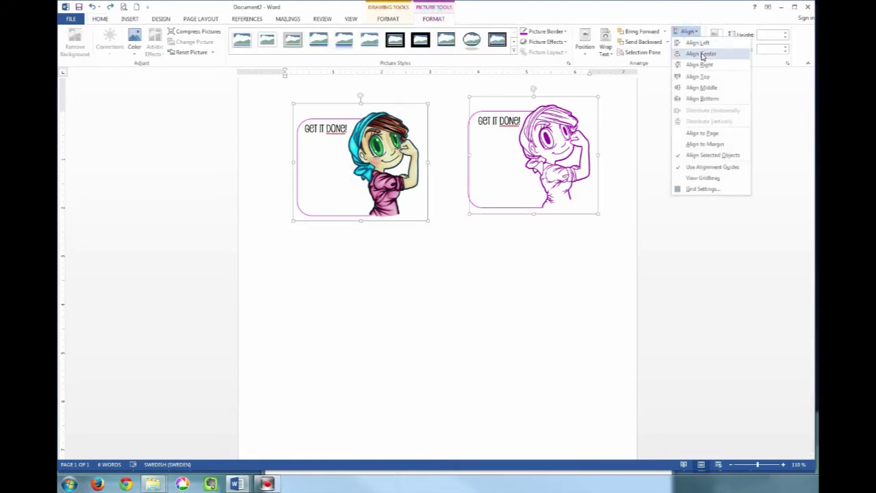
pyautogui.click(701, 87)
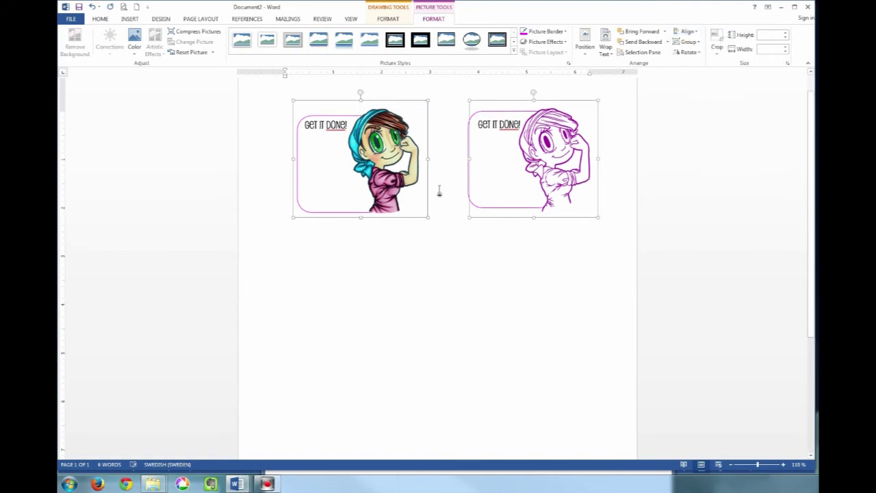
# Nudge the purple girl upward within the second note so her lower edge meets the rectangle's bottom line
pyautogui.click(527, 257)
pyautogui.click(547, 177)
pyautogui.click(547, 177)
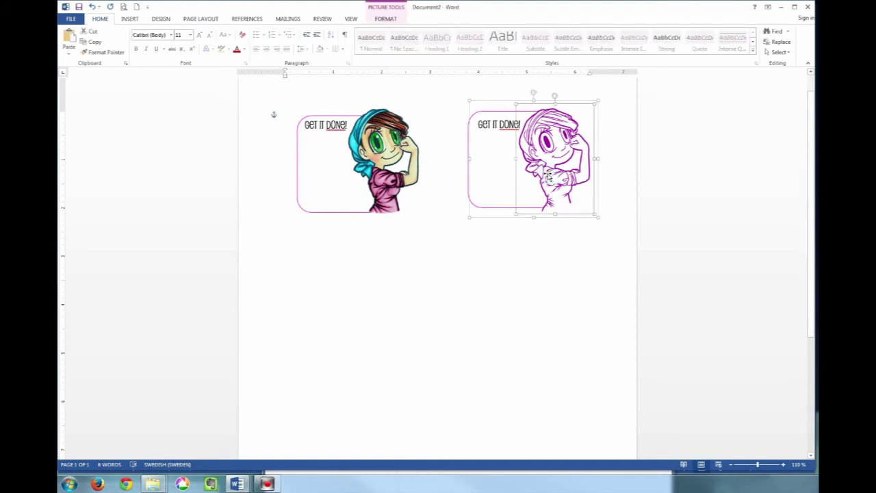
pyautogui.press('Up')
pyautogui.press('Up')
pyautogui.press('Up')
pyautogui.press('Up')
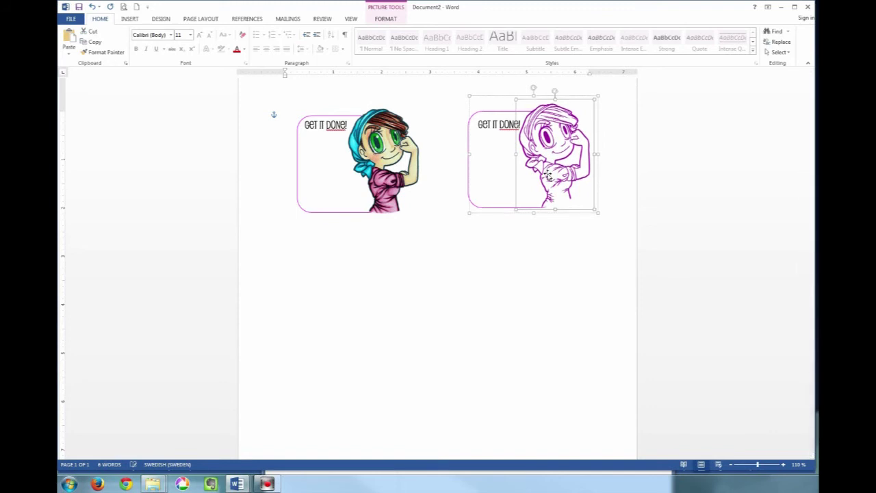
pyautogui.press('Down')
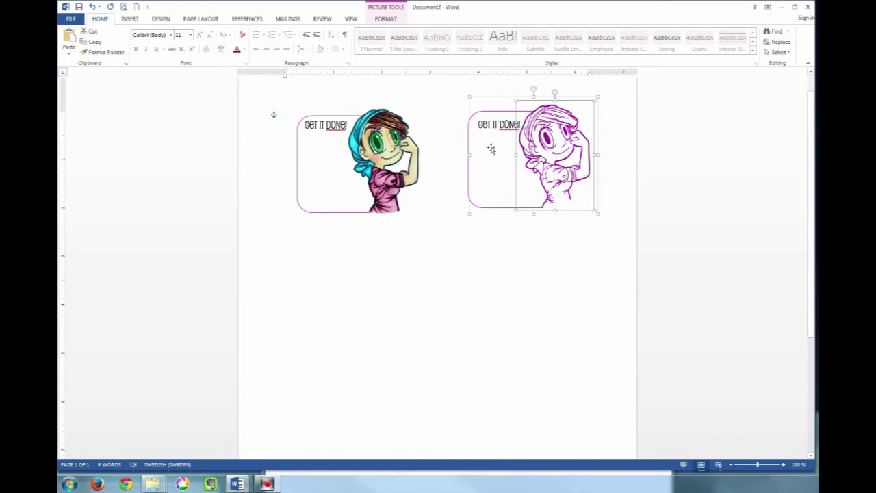
# Nudge the "Get it done!" text box in the purple note slightly upward, closer to the rectangle's upper edge
pyautogui.click(483, 125)
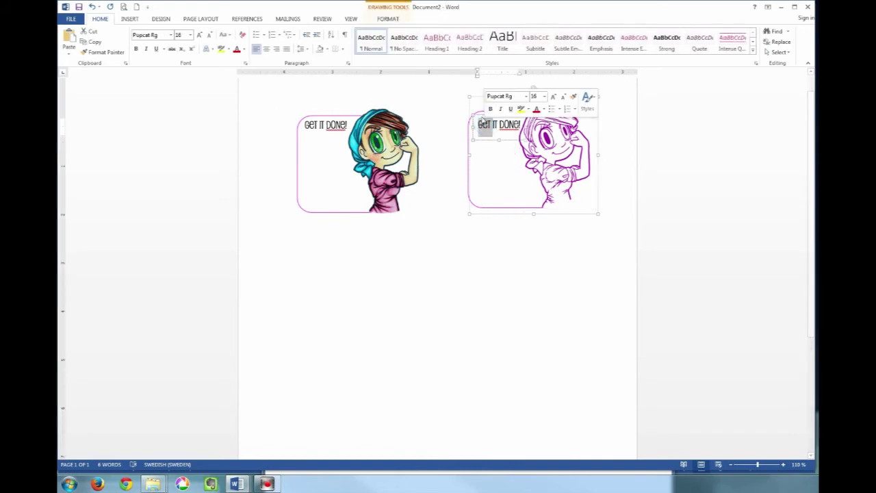
pyautogui.doubleClick(480, 115)
pyautogui.press('Up')
pyautogui.press('Up')
pyautogui.press('Up')
pyautogui.press('Up')
pyautogui.press('Up')
pyautogui.press('Up')
pyautogui.click(504, 295)
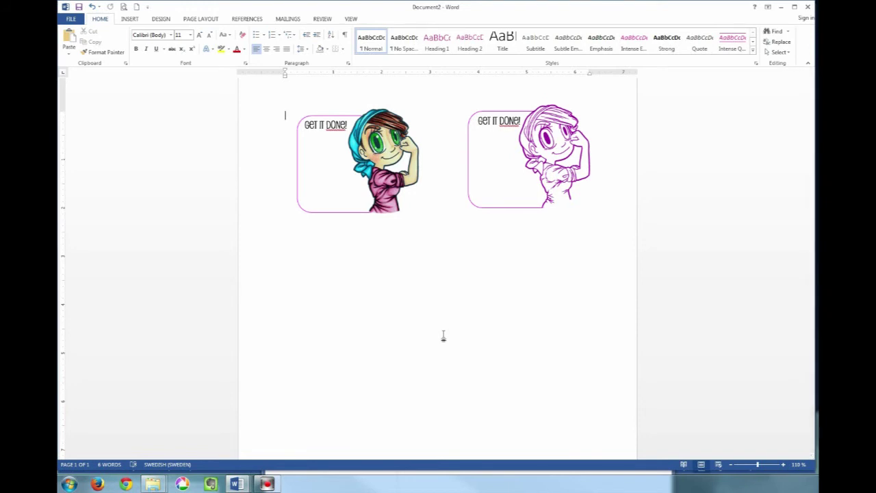
# Duplicate the coloured and purple notes together and place the copies directly beneath the originals
pyautogui.click(392, 175)
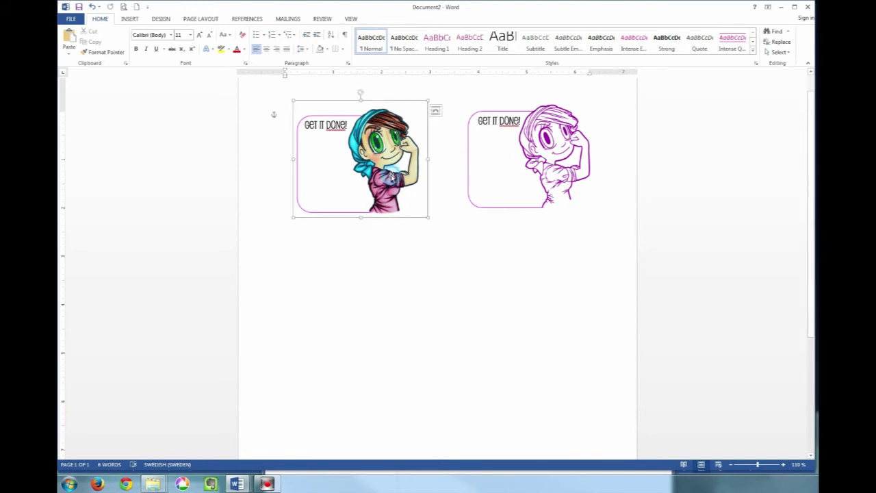
pyautogui.keyDown('shift'); pyautogui.click(526, 175); pyautogui.keyUp('shift')
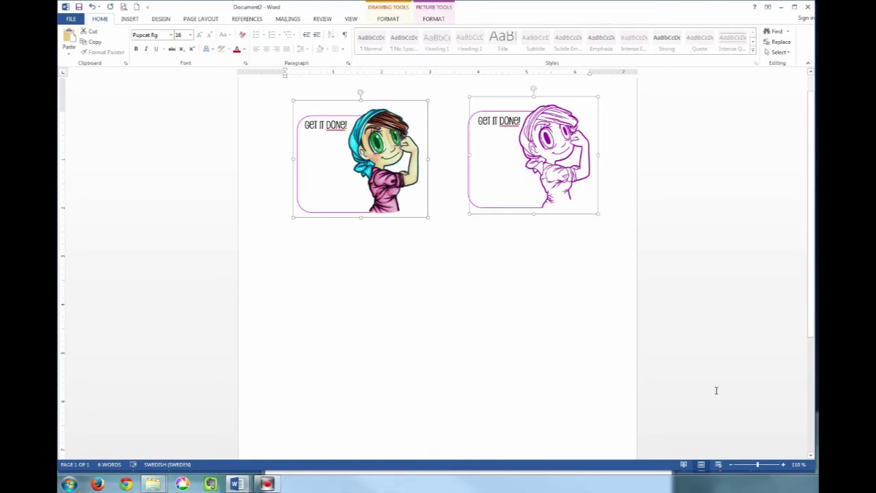
pyautogui.click(732, 465)
pyautogui.click(732, 465)
pyautogui.click(731, 465)
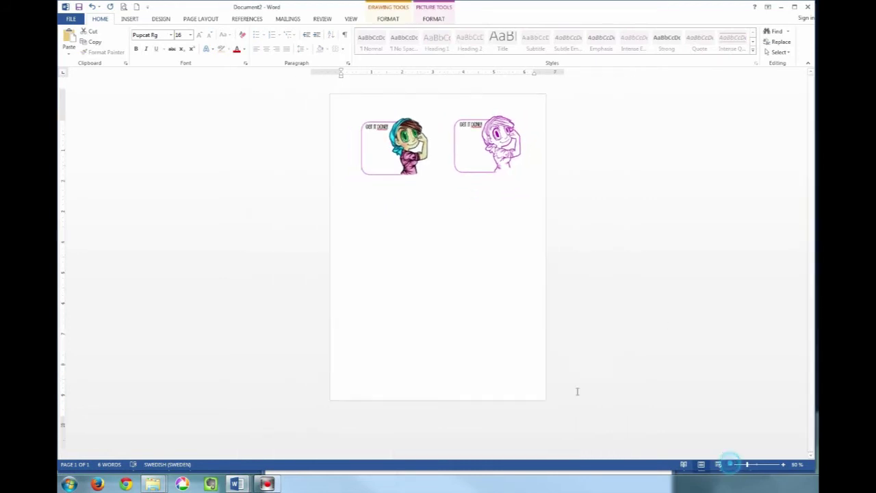
pyautogui.click(436, 235)
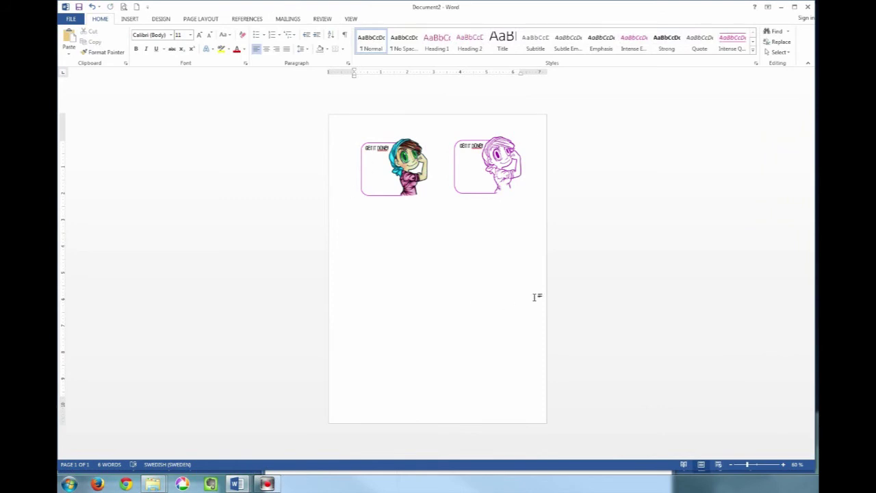
pyautogui.click(419, 160)
pyautogui.keyDown('shift'); pyautogui.click(507, 160); pyautogui.keyUp('shift')
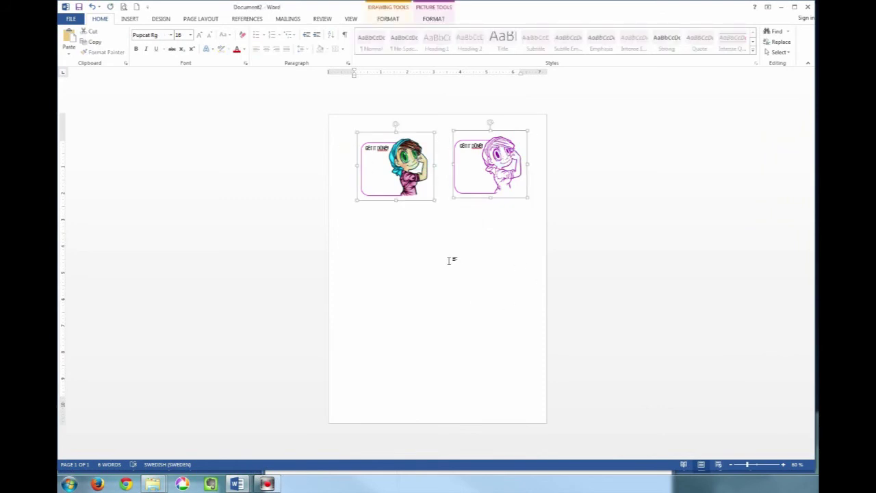
pyautogui.hotkey('ctrl', 'v')
pyautogui.moveTo(493, 141); pyautogui.dragTo(499, 209)
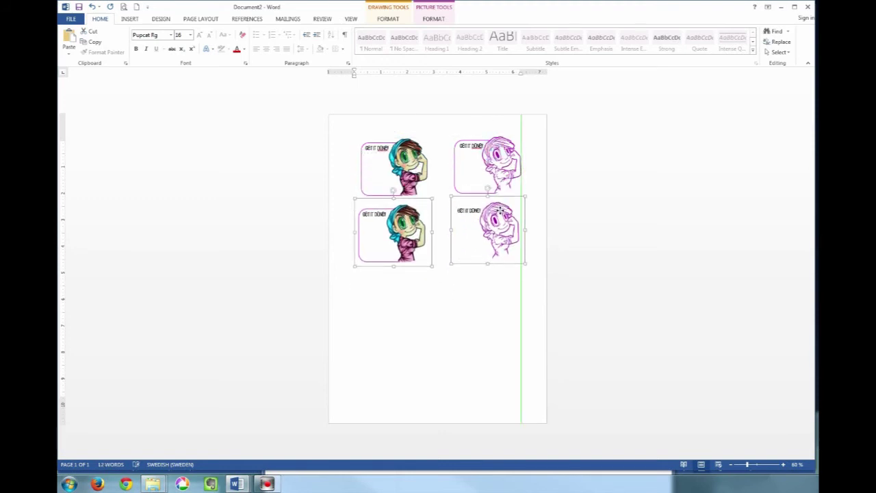
pyautogui.moveTo(501, 211); pyautogui.dragTo(501, 211)
pyautogui.click(481, 303)
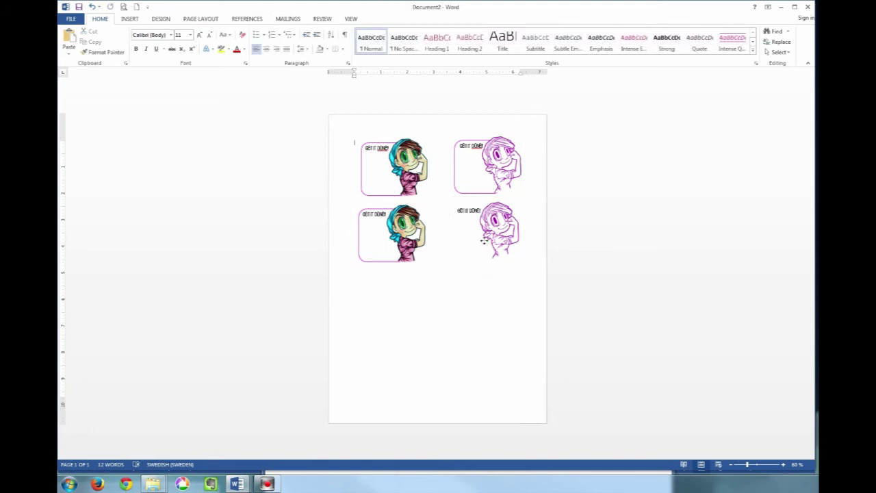
# Delete the purple copy that lacks its rectangle, and group the original purple note's caption, girl and rounded rectangle
pyautogui.click(484, 240)
pyautogui.press('Delete')
pyautogui.click(476, 144)
pyautogui.click(509, 154)
pyautogui.click(469, 146)
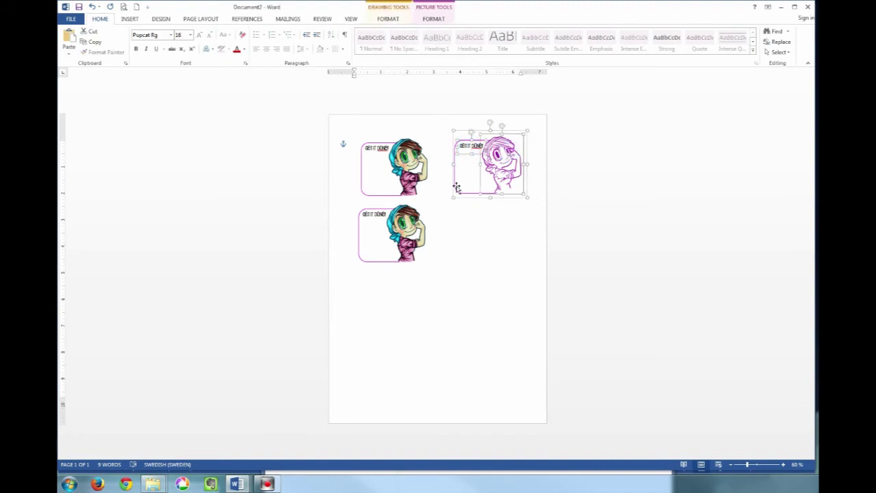
pyautogui.rightClick(456, 188)
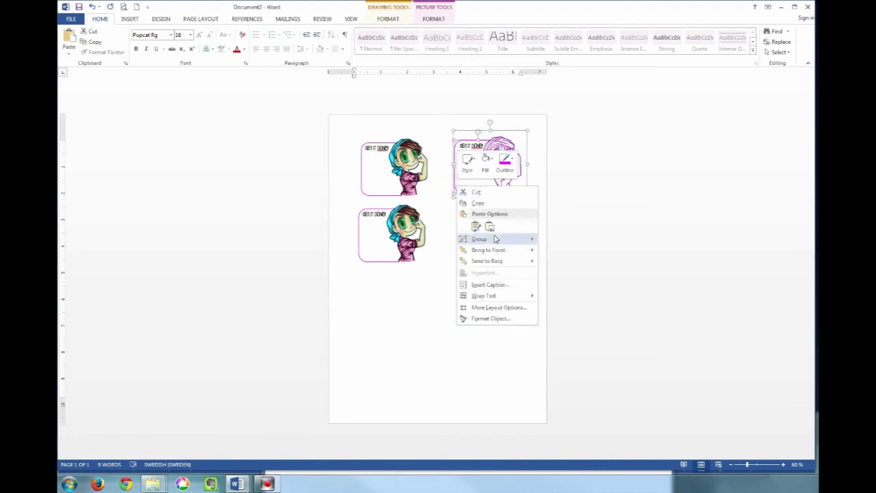
pyautogui.moveTo(490, 238)
pyautogui.click(560, 240)
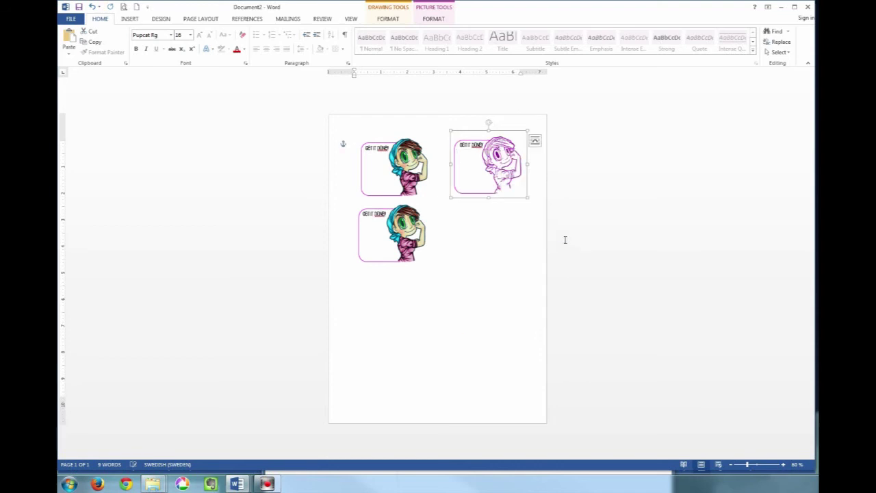
# Duplicate the grouped purple note and place the copy beneath the original, beside the second coloured note
pyautogui.click(495, 251)
pyautogui.click(497, 169)
pyautogui.moveTo(501, 174); pyautogui.dragTo(488, 223)
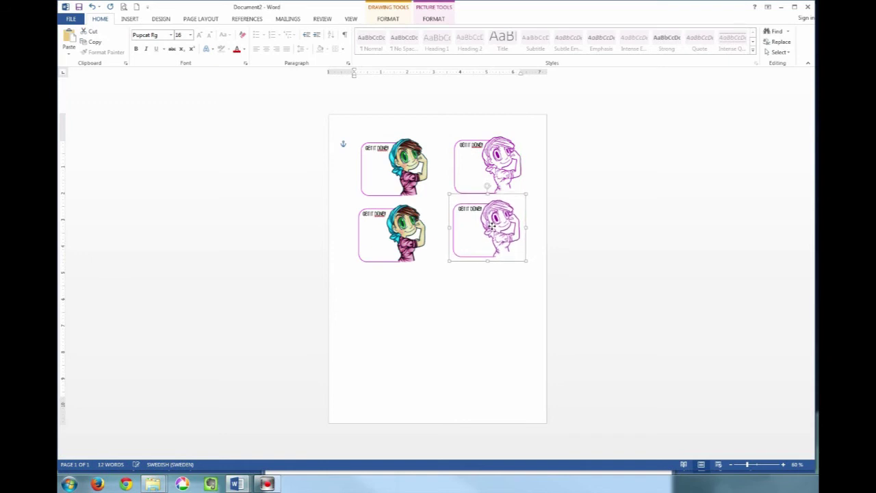
pyautogui.click(435, 336)
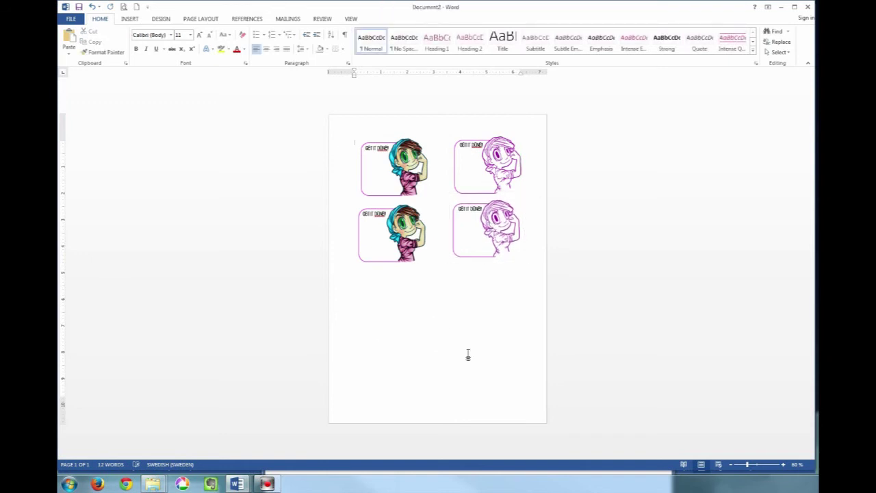